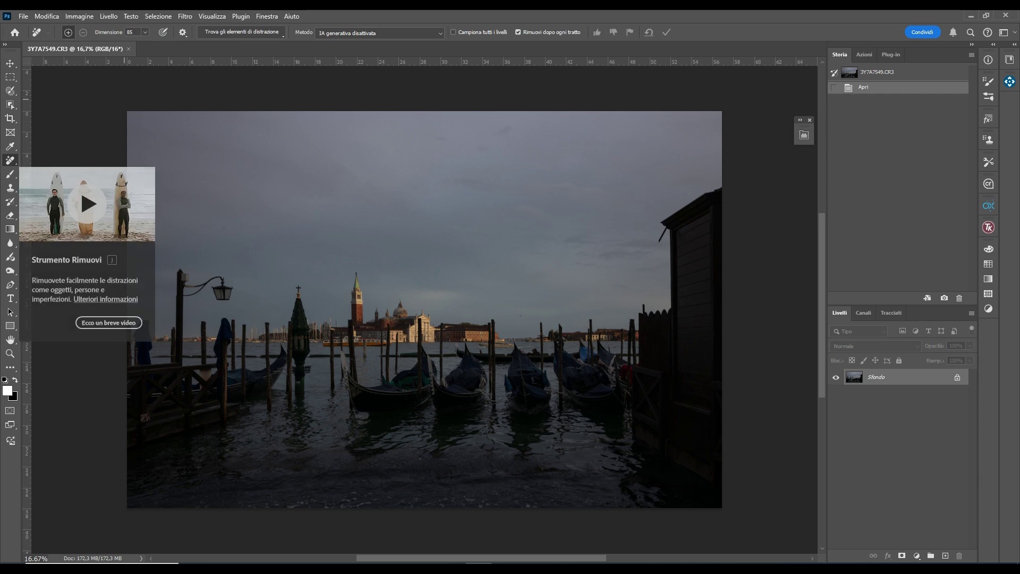
Set the Remove tool's brush size to 367
left_click(380, 33)
key("Escape")
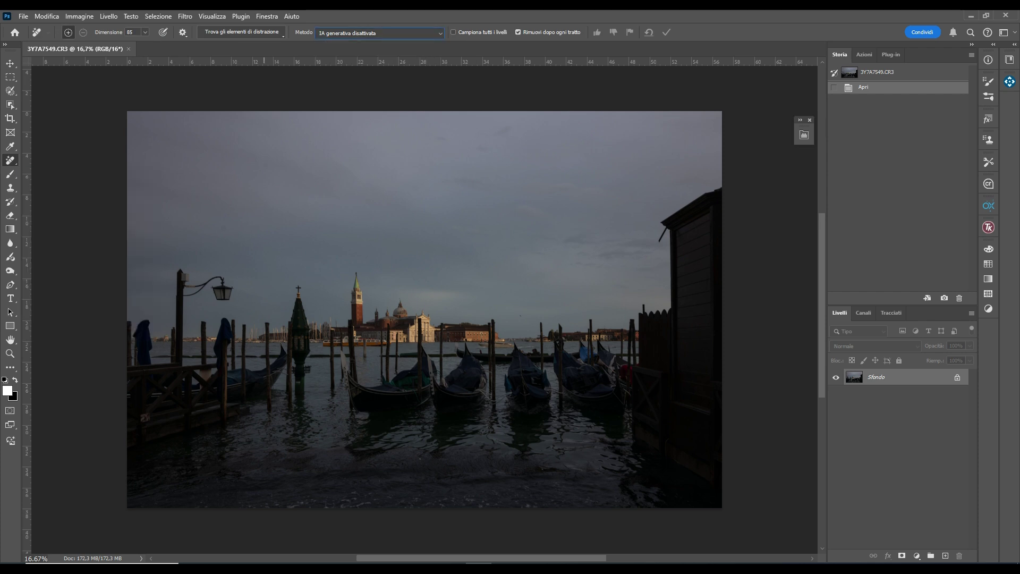
mouse_move(145, 32)
left_mouse_down()
mouse_move(154, 44)
mouse_move(183, 44)
left_mouse_up()
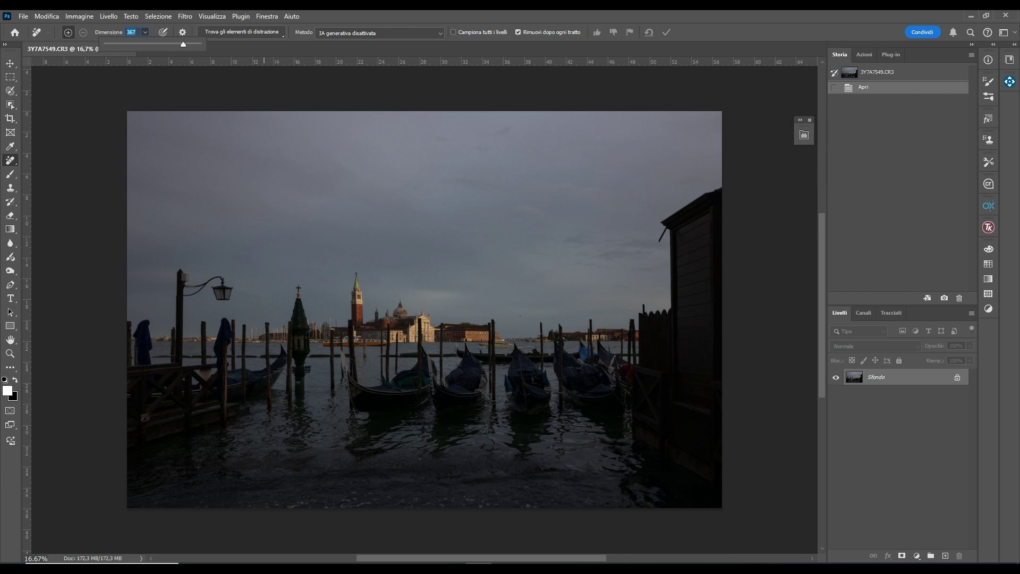
Erase the two furled blue umbrellas along the wooden pier using the Remove tool at brush size 137
key("z")
left_click(198, 348)
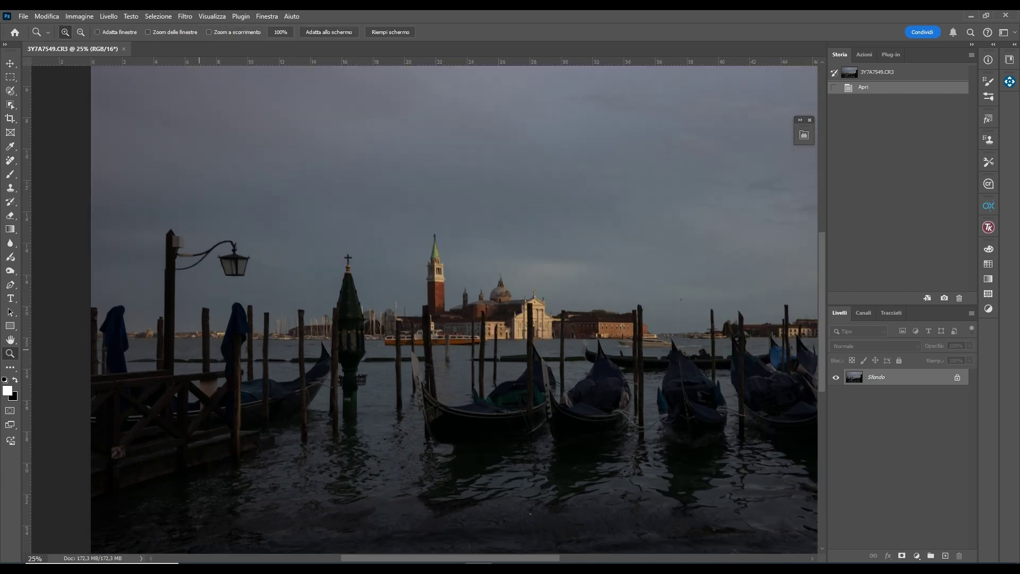
left_click(198, 348)
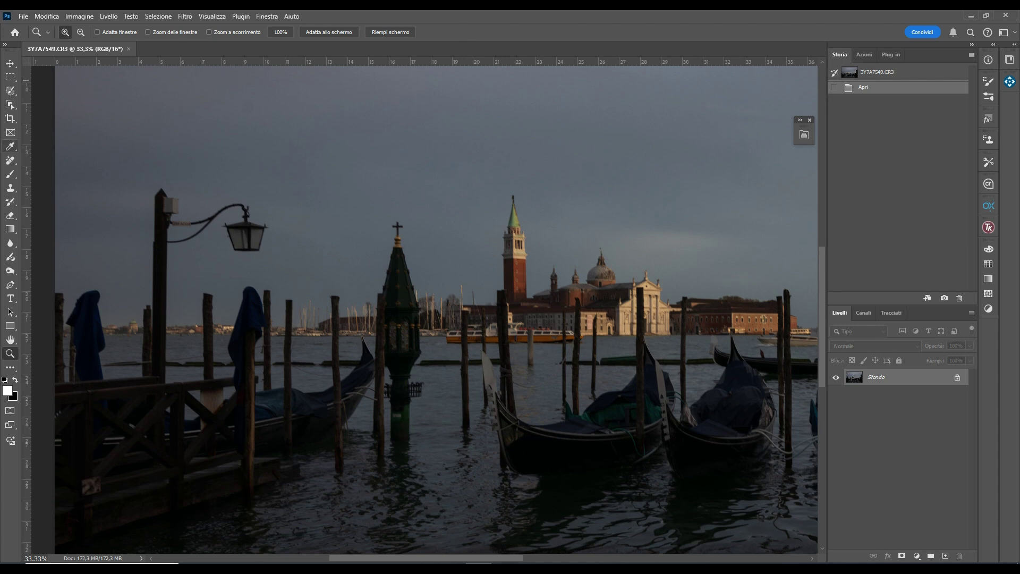
left_click(11, 160)
left_click(145, 32)
left_click_drag(144, 45, 122, 44)
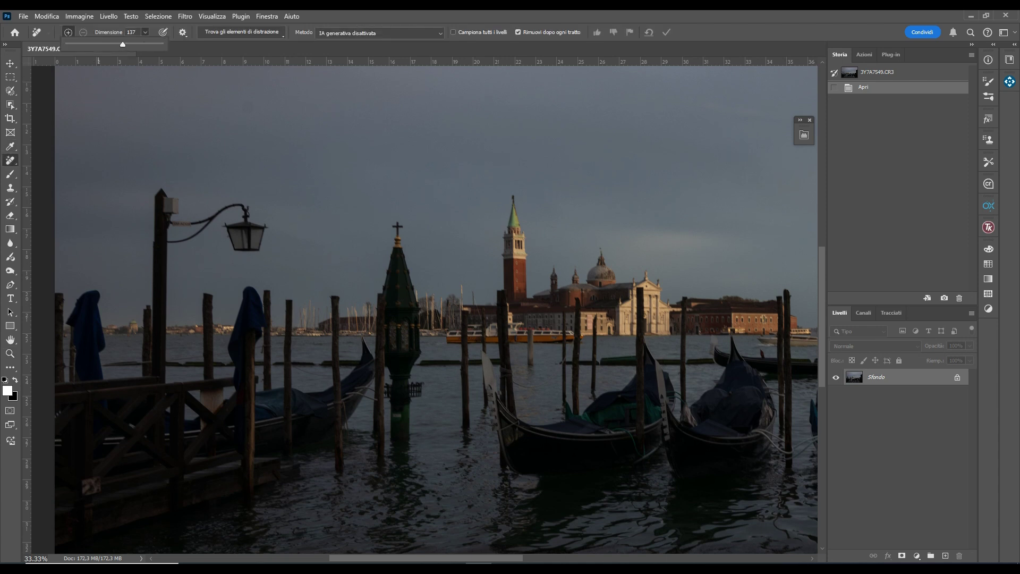
mouse_move(89, 293)
left_mouse_down()
mouse_move(78, 314)
mouse_move(99, 352)
mouse_move(76, 341)
mouse_move(104, 372)
mouse_move(107, 364)
left_mouse_up()
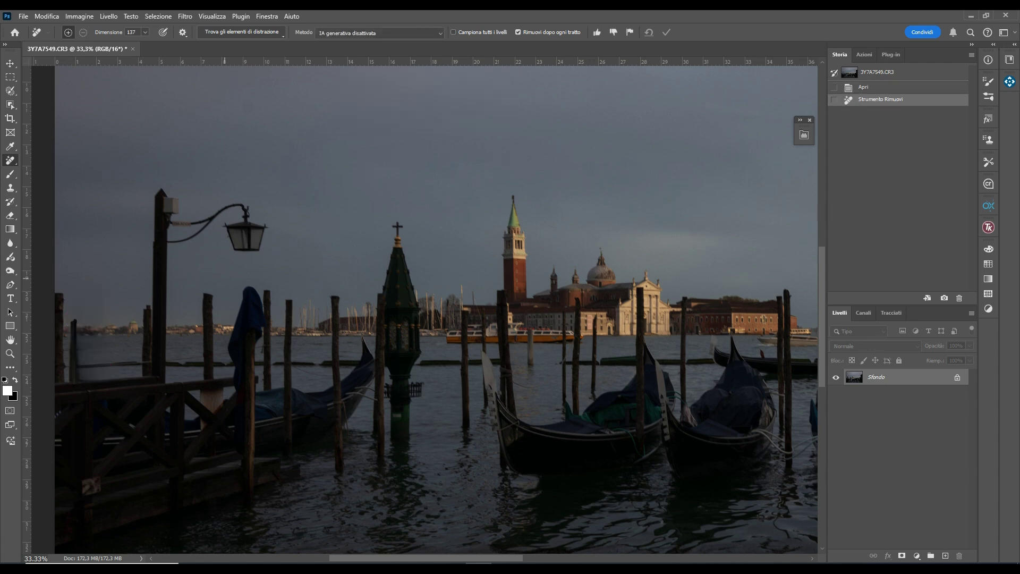
mouse_move(247, 289)
left_mouse_down()
mouse_move(257, 311)
mouse_move(234, 366)
mouse_move(263, 335)
mouse_move(266, 311)
mouse_move(238, 319)
mouse_move(237, 375)
left_mouse_up()
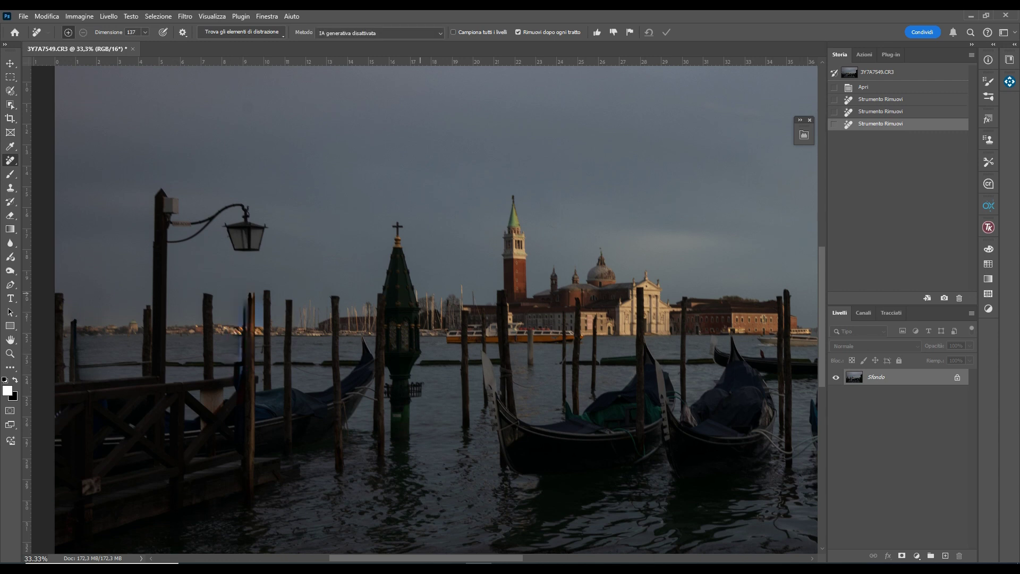
left_click_drag(248, 296, 251, 314)
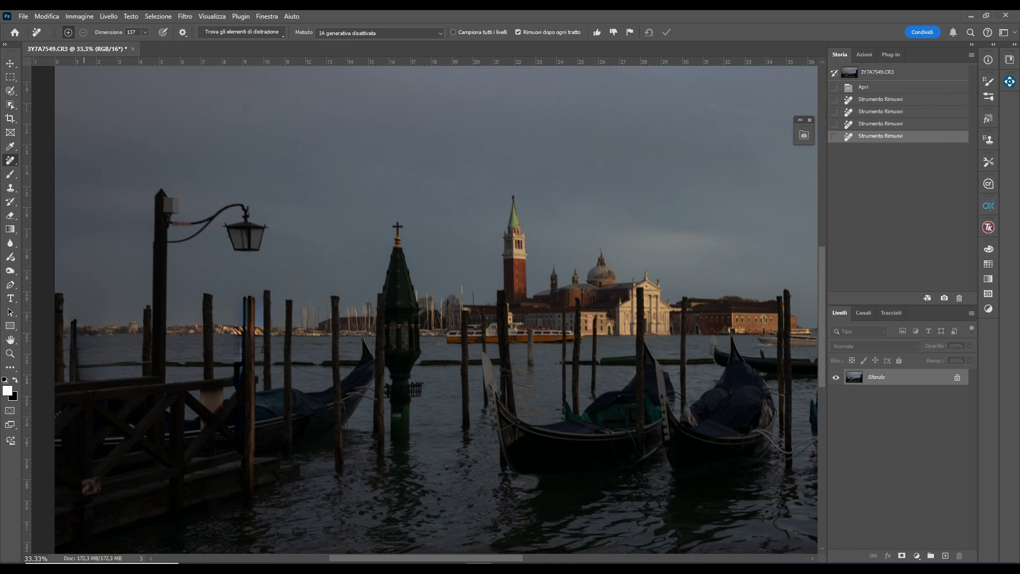
Reduce the Remove tool's brush size to 54 and clean up the leftover traces around the pier pole
left_click(145, 32)
left_click(113, 44)
left_click_drag(257, 301, 259, 321)
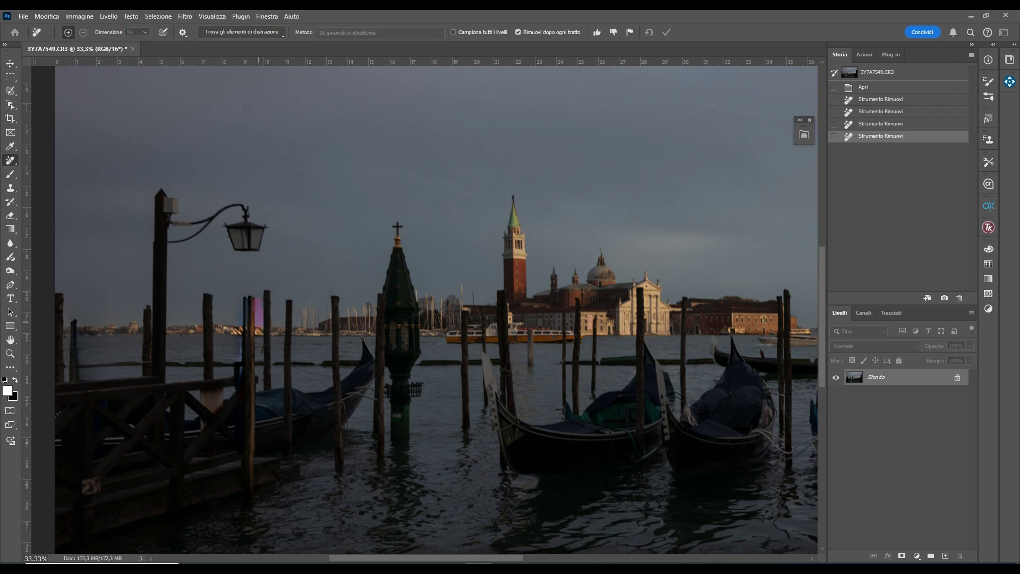
left_click_drag(237, 357, 237, 303)
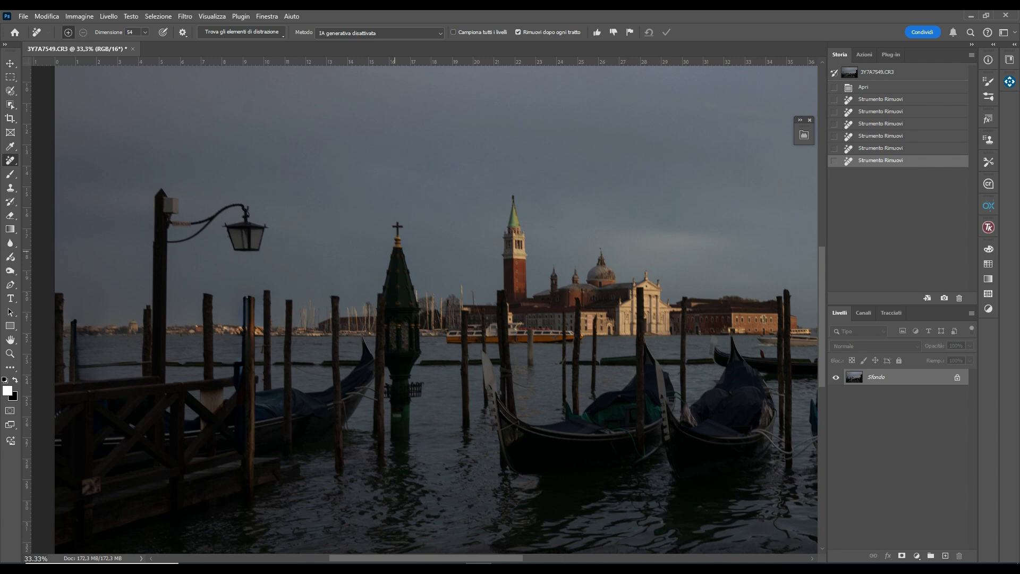
Try to remove the pale object behind the pier railing, and undo the stroke
mouse_move(200, 393)
left_mouse_down()
mouse_move(226, 394)
mouse_move(212, 408)
mouse_move(223, 405)
left_mouse_up()
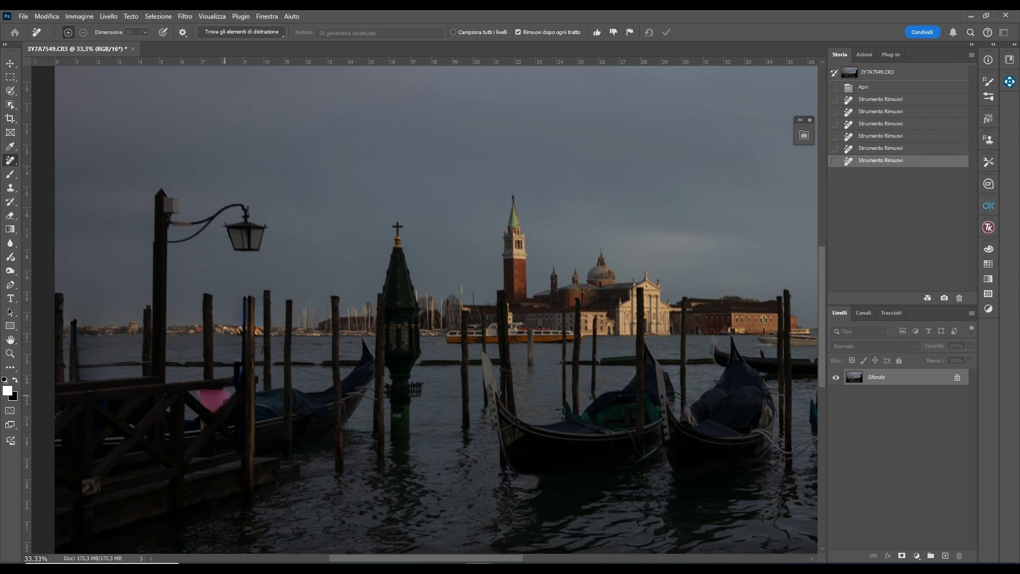
key("ctrl+z")
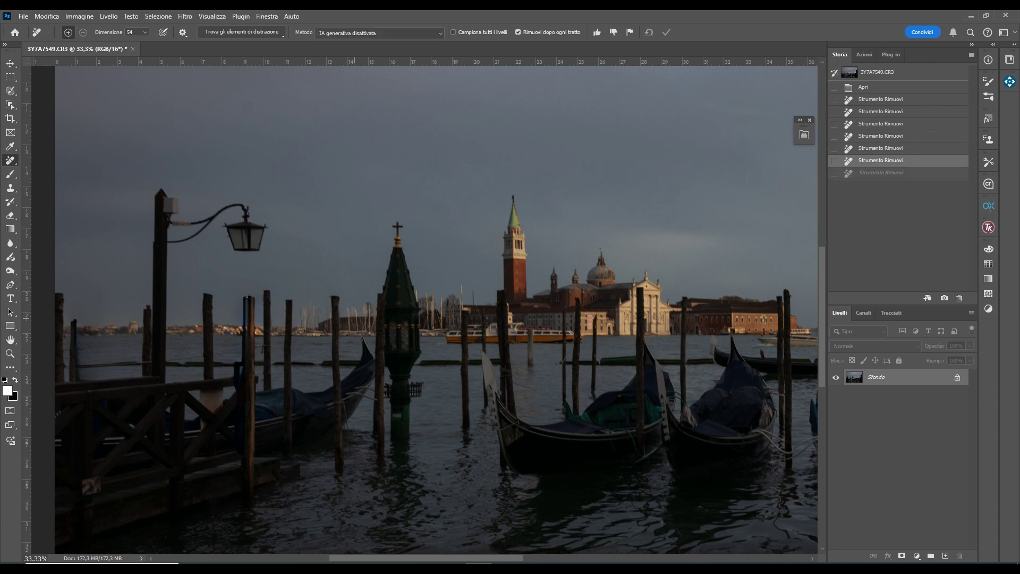
Crop the photo to a 3:2 ratio, cutting away the dark hut and a strip of water below the gondolas
left_click_drag(677, 361, 201, 340)
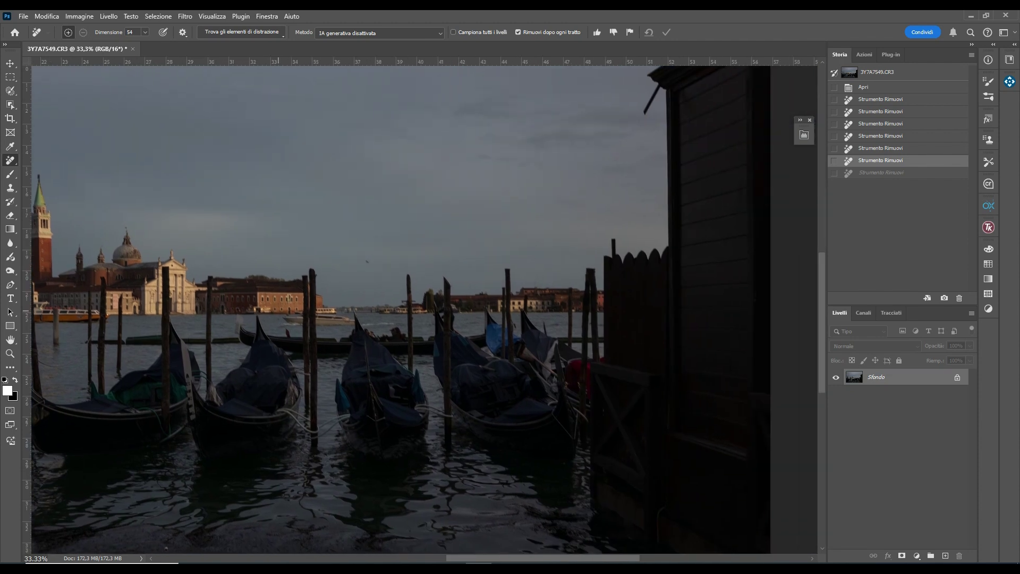
key("z")
right_click(347, 270)
left_click(366, 274)
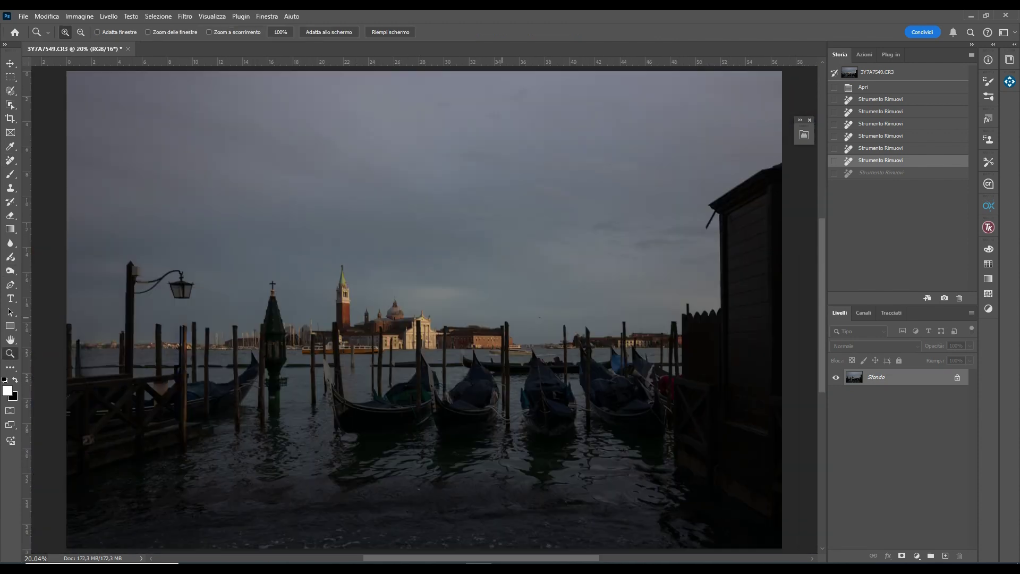
double_click(511, 332)
right_click(510, 332)
left_click(527, 338)
key("c")
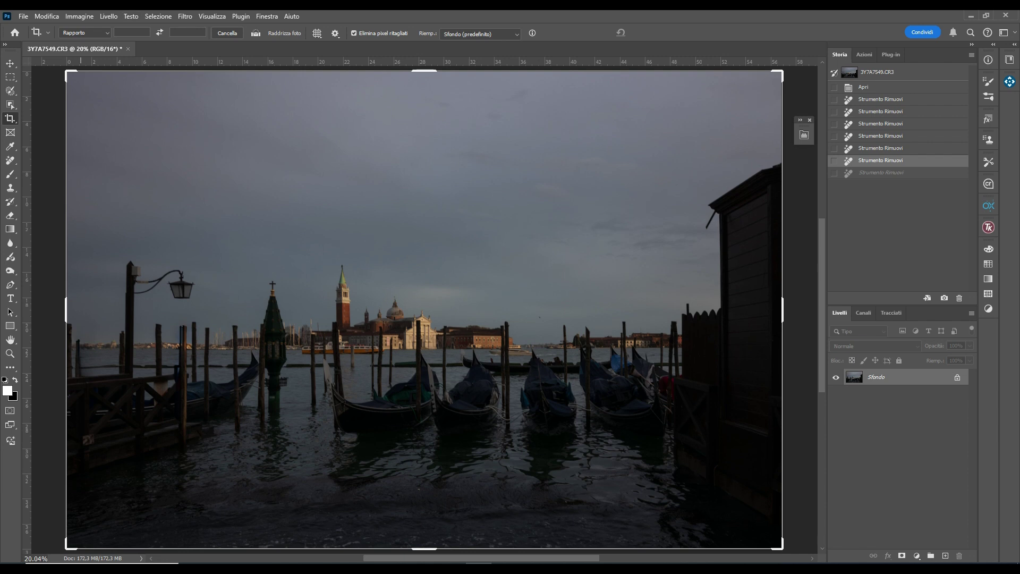
type("3")
key("Tab")
type("2")
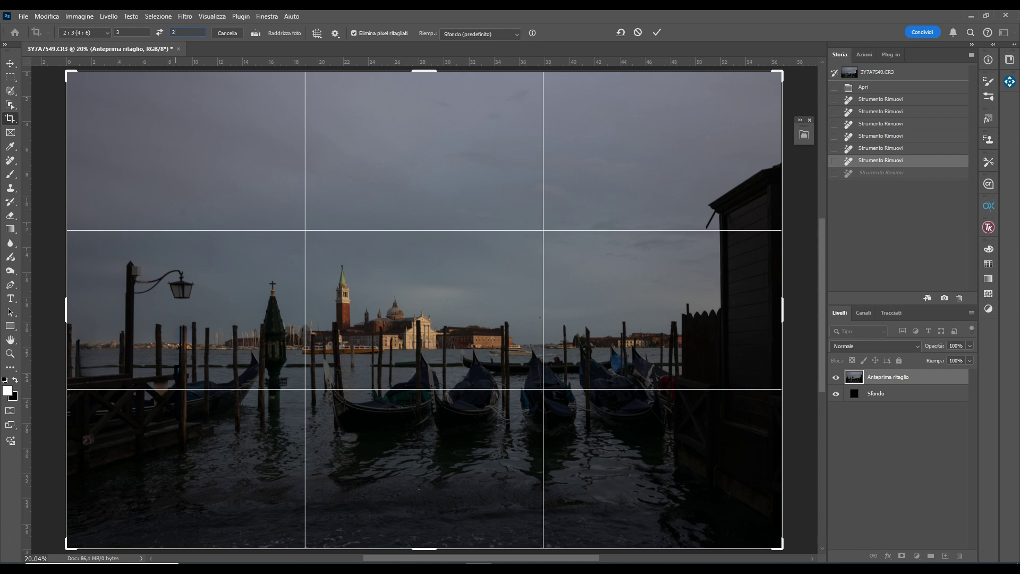
left_click_drag(781, 546, 725, 521)
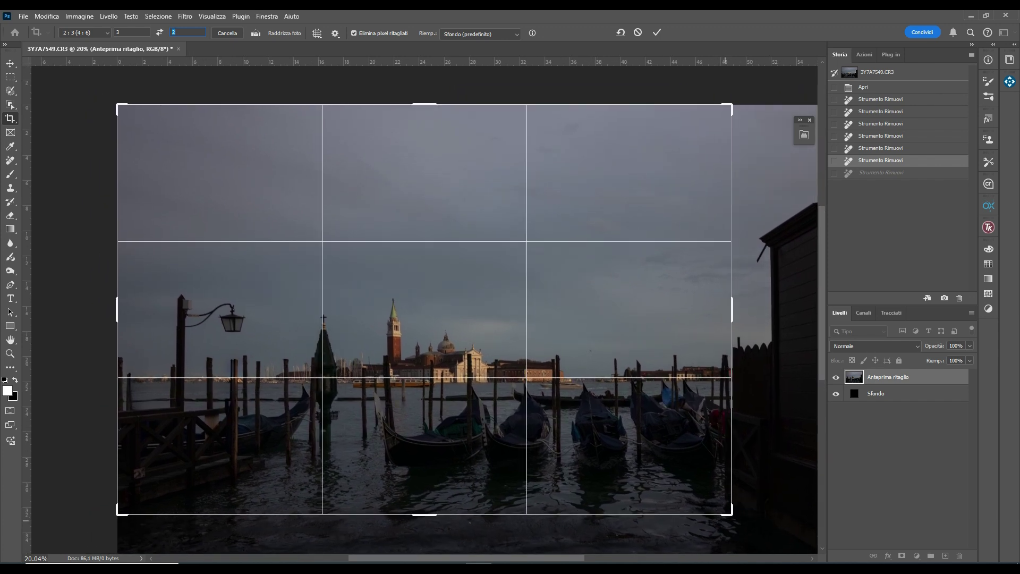
key("Return")
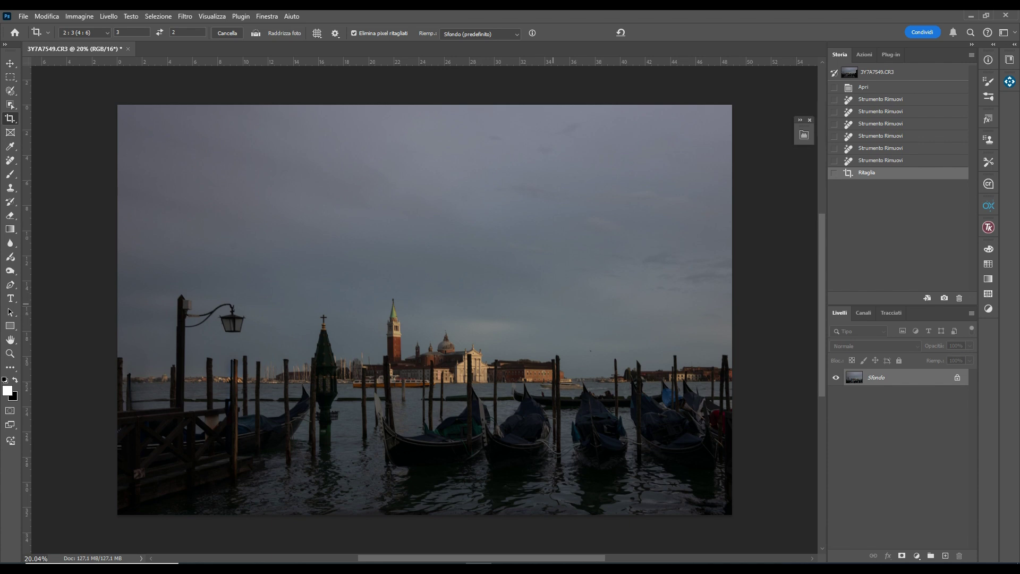
Remove the wooden mooring pole standing directly against the green lantern column
key("z")
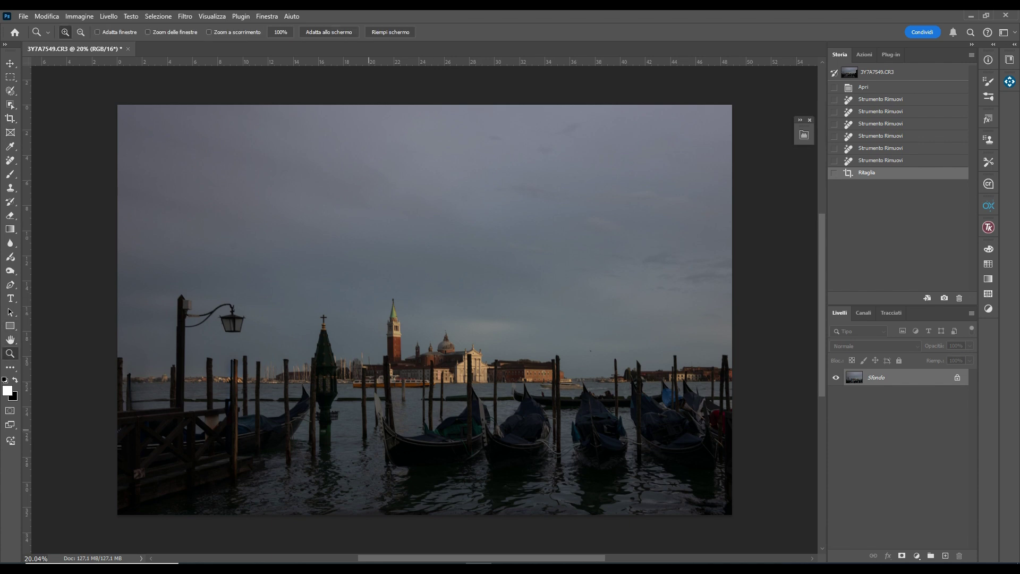
left_click(497, 437)
left_click(510, 436)
left_click_drag(606, 402, 629, 406)
right_click(419, 327)
left_click(426, 332)
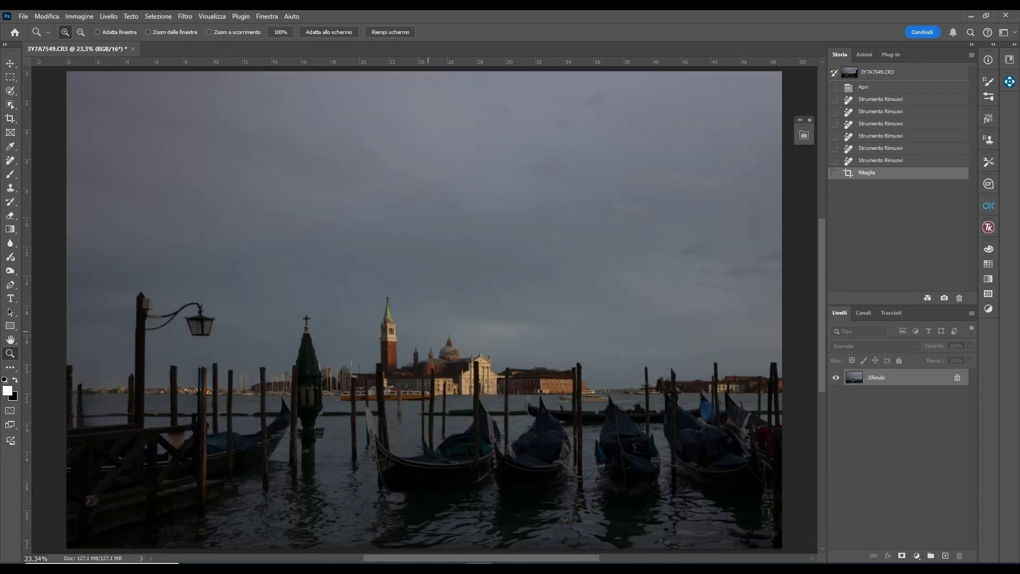
left_click(283, 392)
left_click(283, 392)
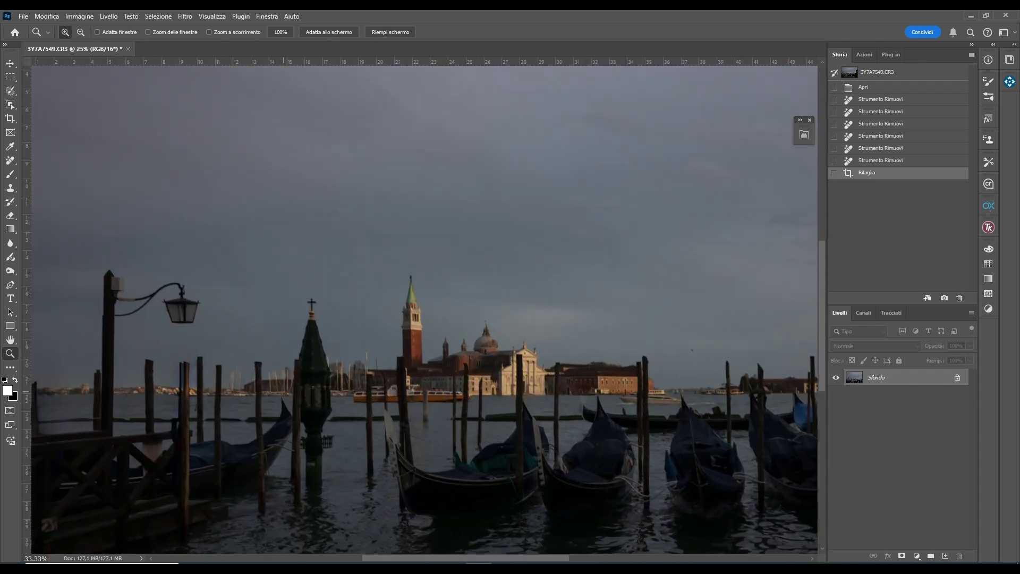
left_click(283, 392)
left_click_drag(264, 240, 260, 135)
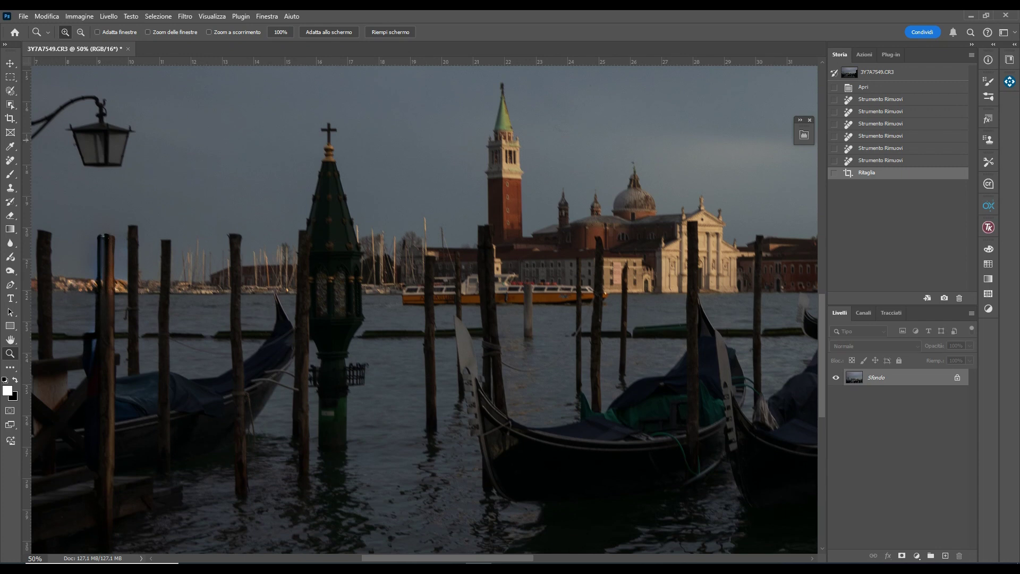
key("j")
left_click_drag(304, 231, 306, 491)
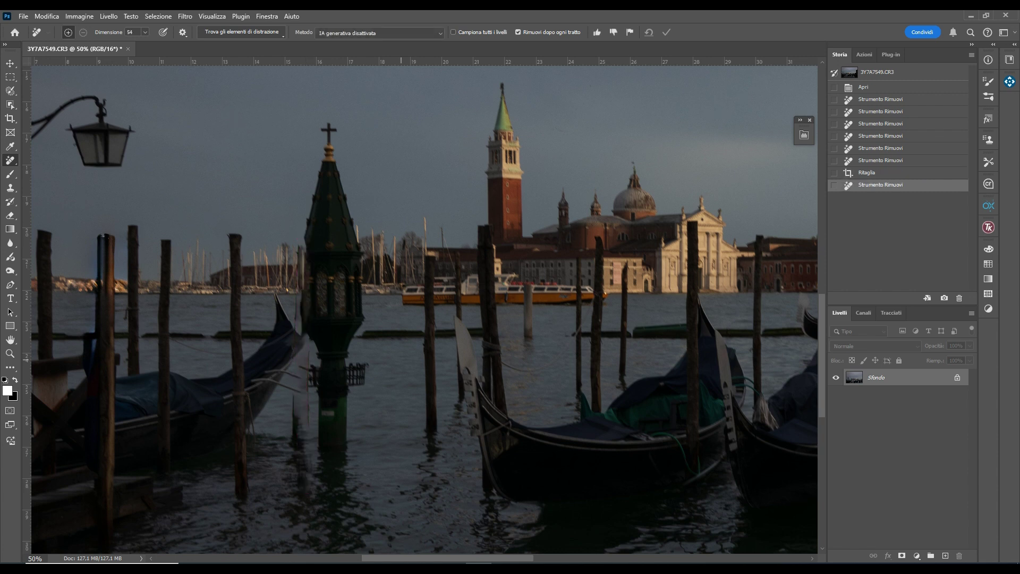
Clean up the pole remnants and stray ropes between the gondola's bow and the green lantern column
left_click_drag(297, 298, 297, 318)
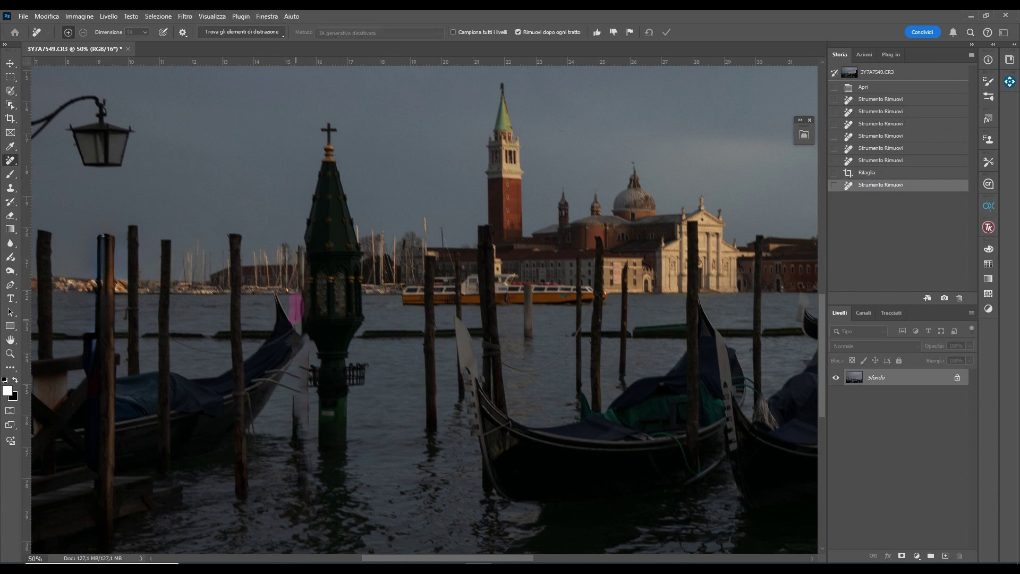
left_click(295, 320)
mouse_move(293, 404)
left_mouse_down()
mouse_move(295, 443)
mouse_move(305, 392)
mouse_move(284, 386)
left_mouse_up()
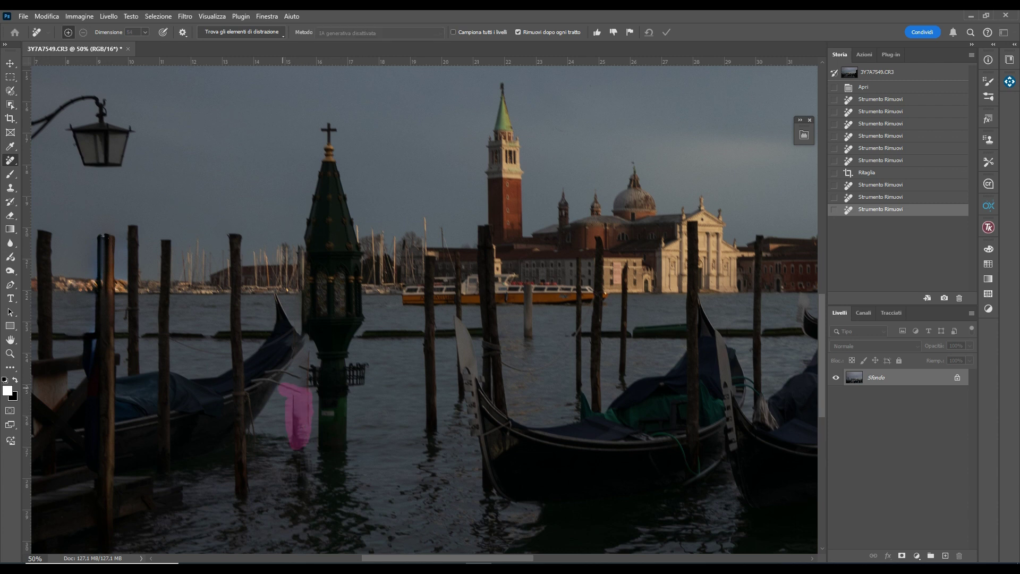
left_click(299, 431)
mouse_move(306, 352)
left_mouse_down()
mouse_move(311, 391)
mouse_move(308, 372)
mouse_move(355, 381)
mouse_move(367, 368)
mouse_move(311, 392)
mouse_move(300, 378)
mouse_move(313, 383)
left_mouse_up()
left_click_drag(296, 339, 313, 334)
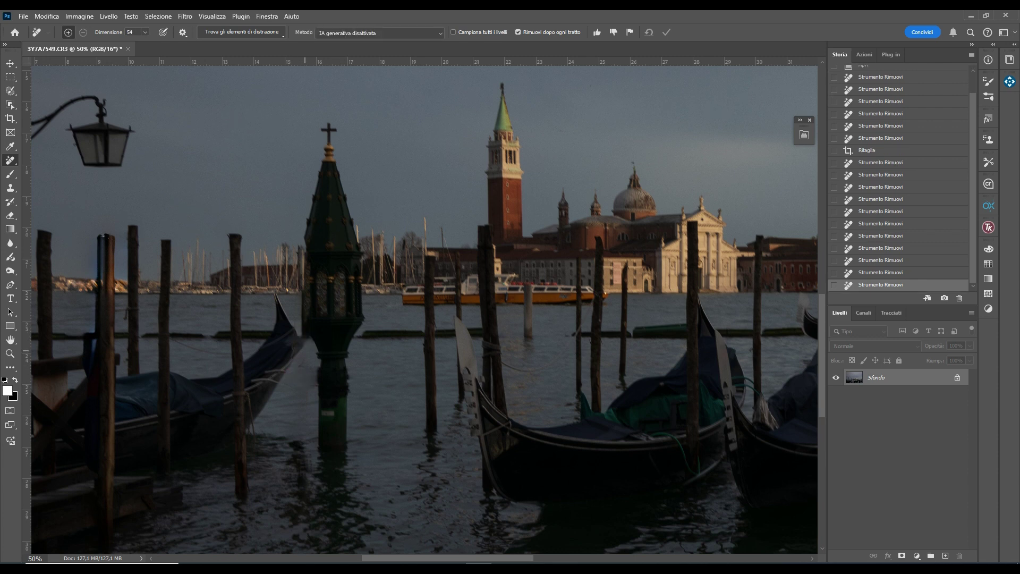
mouse_move(264, 372)
left_mouse_down()
mouse_move(291, 372)
mouse_move(285, 382)
left_mouse_up()
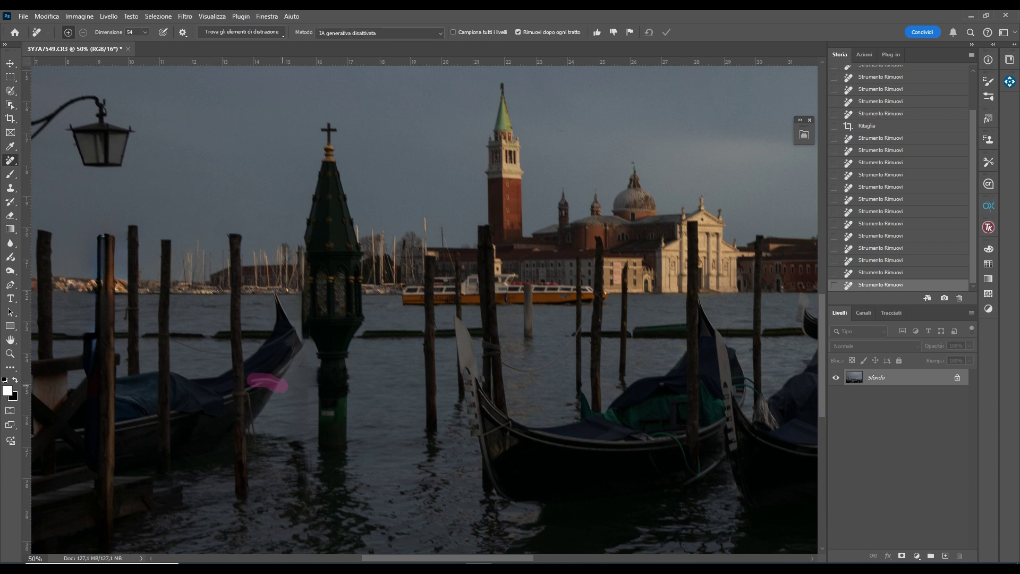
left_click(306, 365)
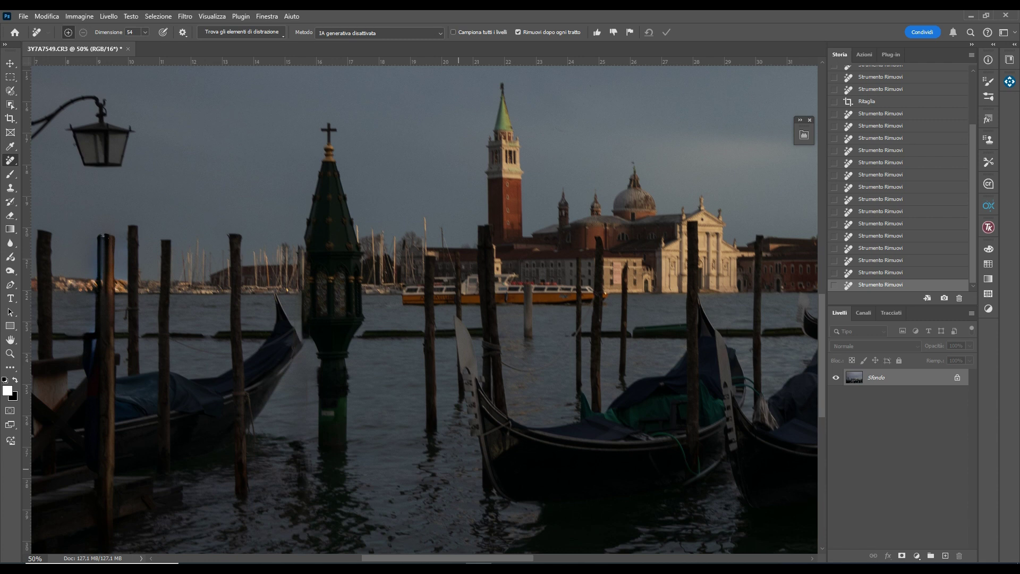
Apply Sky Replacement with the starry Milky Way sky, shifting the Milky Way between the lantern column and bell tower, output to new layers
key("z")
key("ctrl+0")
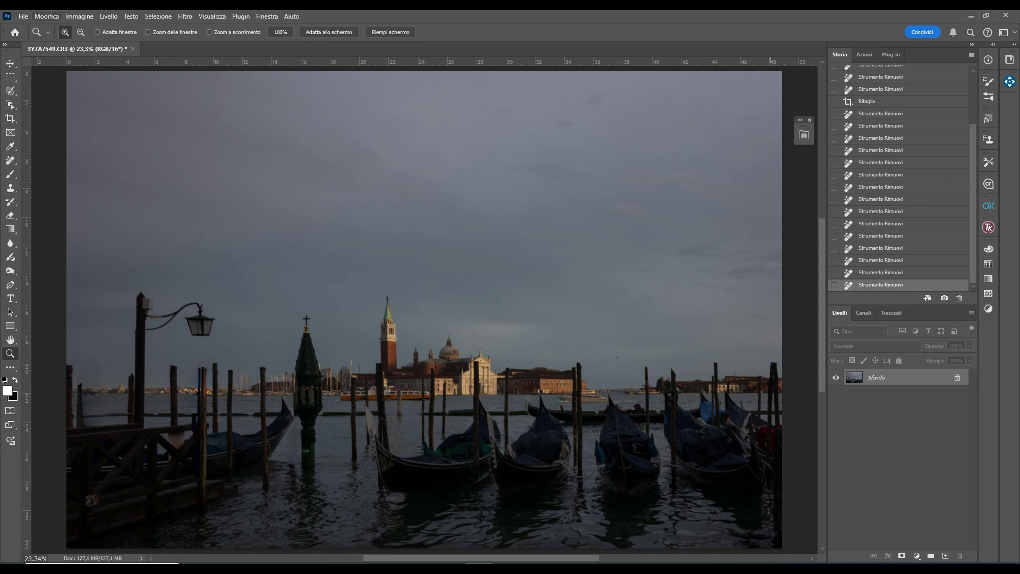
left_click(46, 16)
left_click(68, 309)
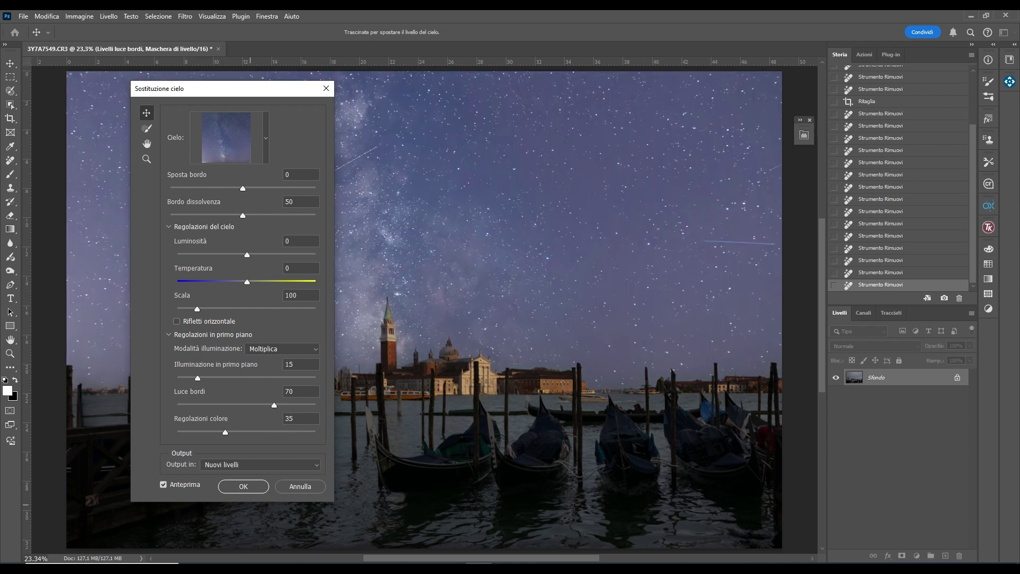
scroll(558, 310, "down", 1)
scroll(558, 310, "up", 2)
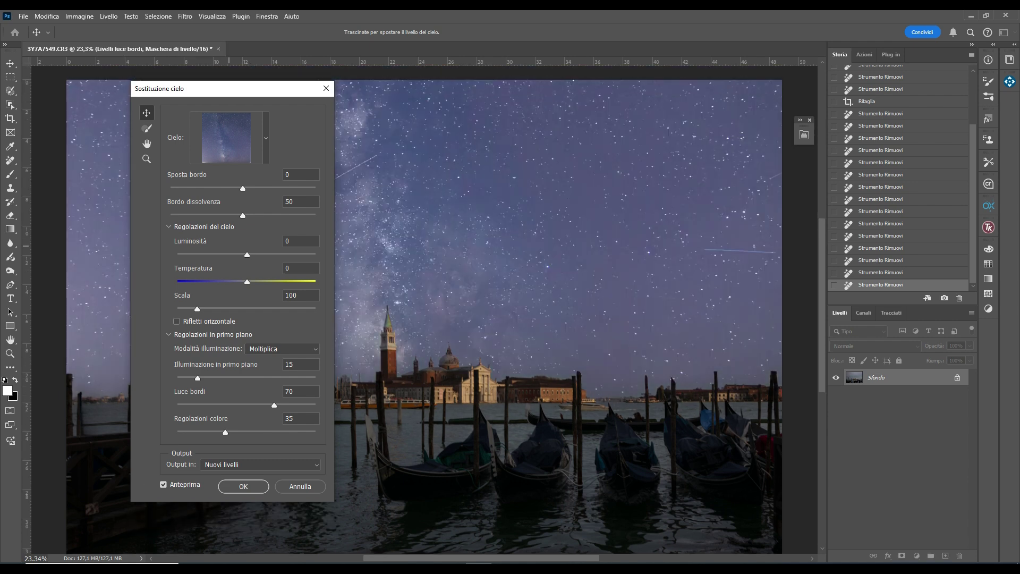
scroll(558, 310, "down", 1)
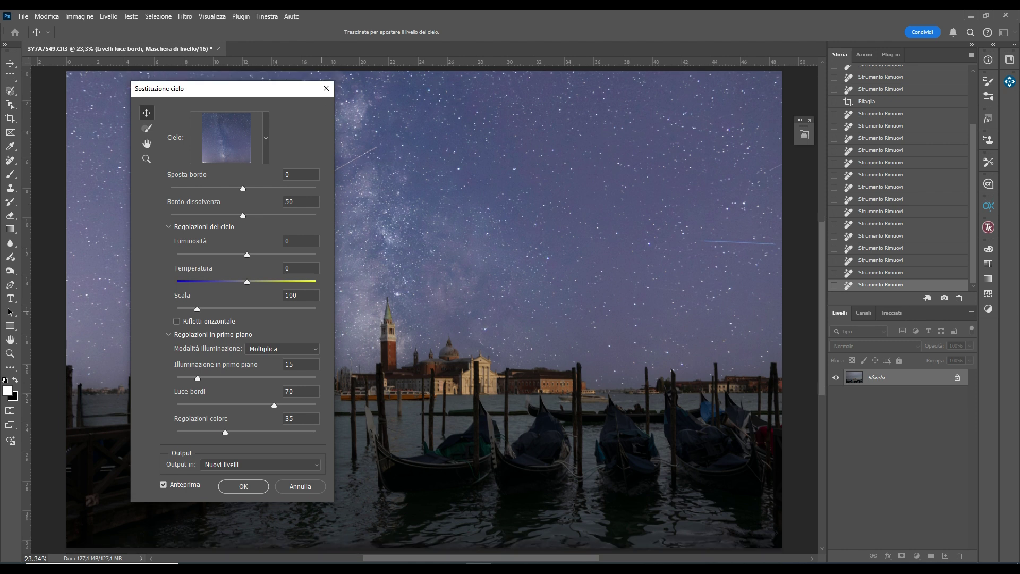
scroll(558, 309, "up", 2)
mouse_move(461, 244)
left_mouse_down()
mouse_move(528, 256)
mouse_move(472, 260)
mouse_move(496, 297)
mouse_move(494, 266)
mouse_move(451, 244)
left_mouse_up()
left_click_drag(300, 89, 468, 98)
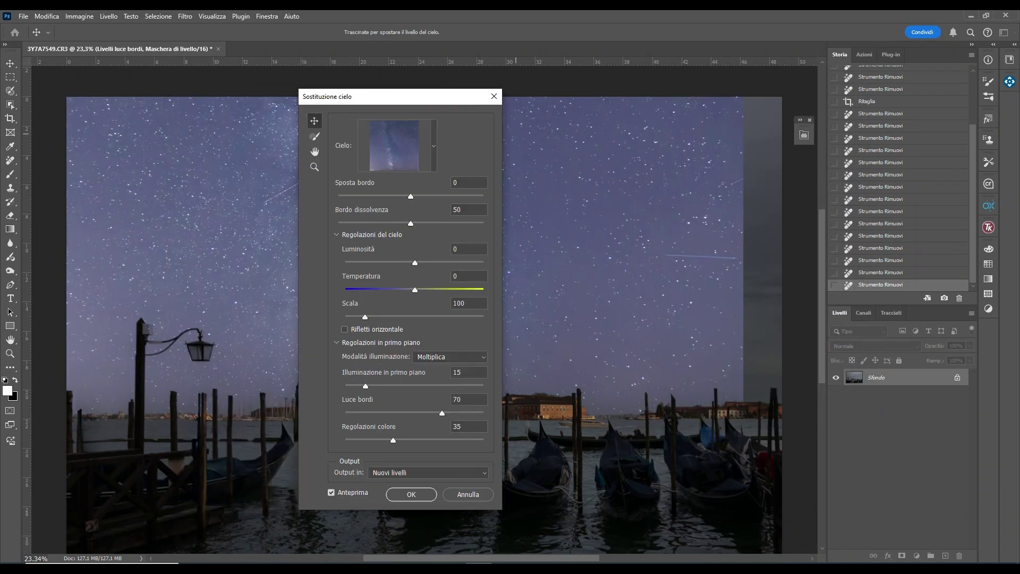
key("h")
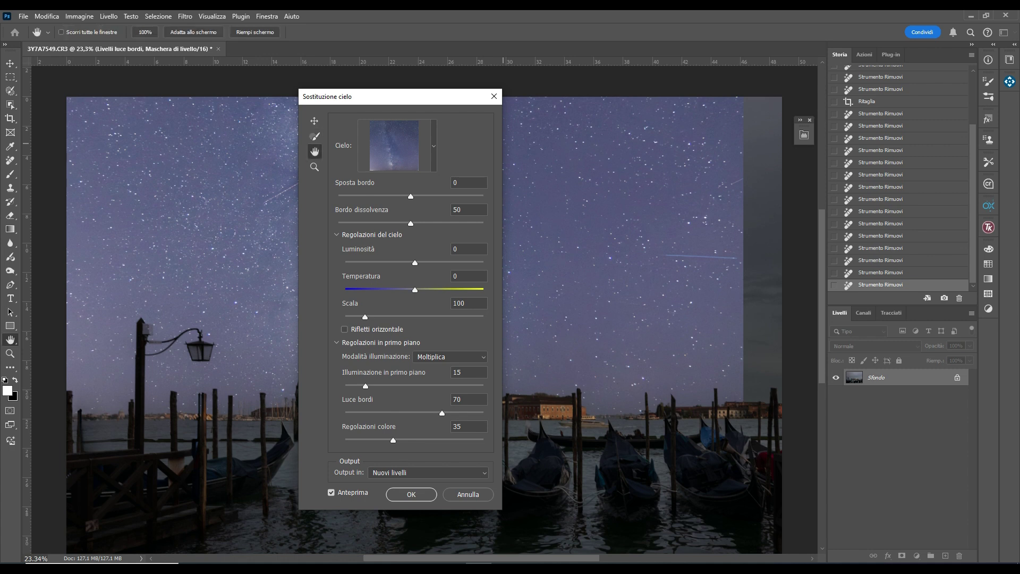
left_click(411, 494)
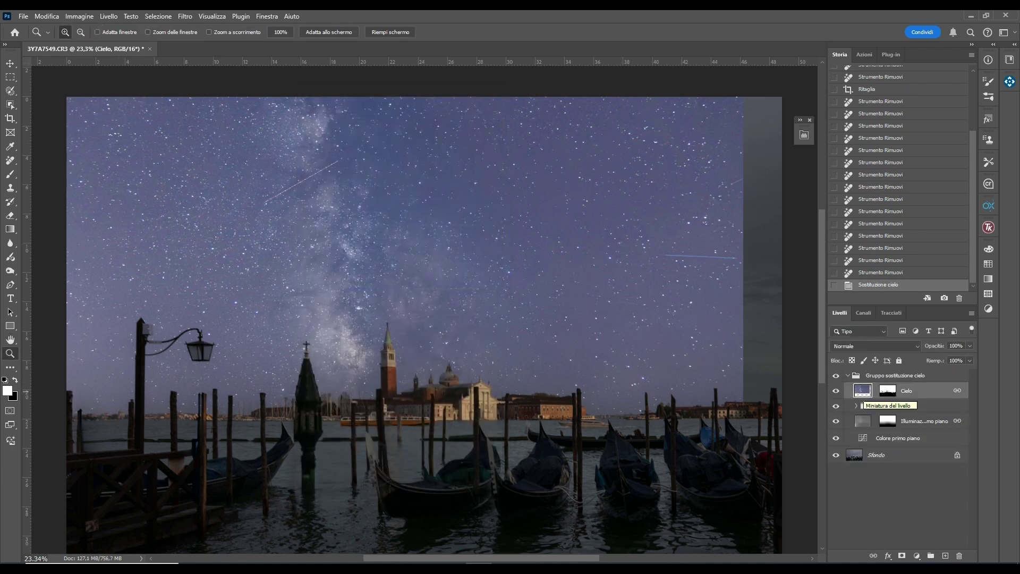
Scale the Cielo sky layer to 104.88% so it covers the bare strip along the photo's right edge
key("v")
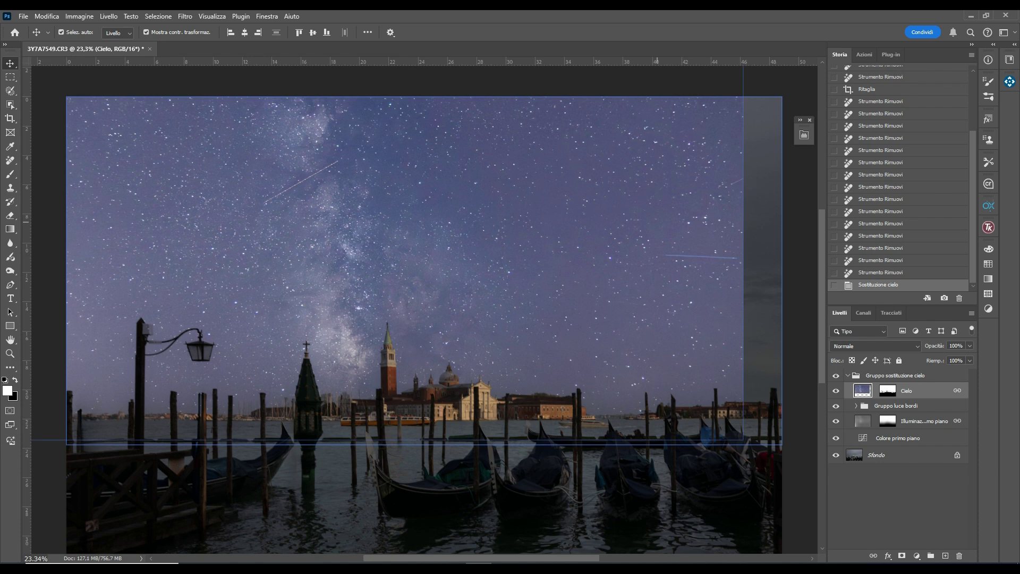
left_click(79, 15)
mouse_move(46, 16)
mouse_move(107, 279)
left_click(203, 295)
left_click_drag(436, 247, 261, 245)
left_click_drag(716, 142, 760, 143)
key("Escape")
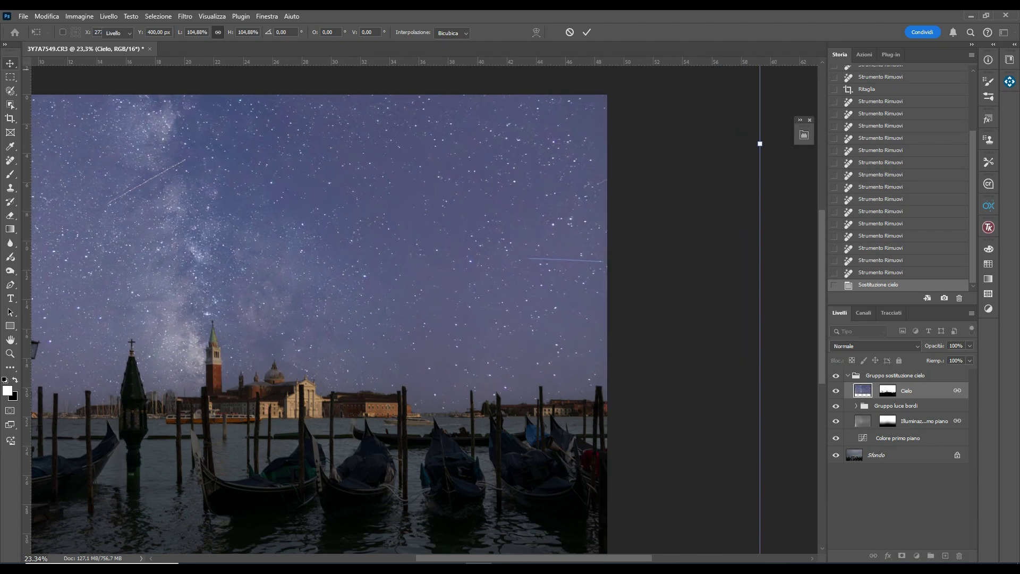
Shift the starry sky slightly to the left, then scale it to 101.67% to cover the photo's right edge again
left_click_drag(303, 195, 289, 162)
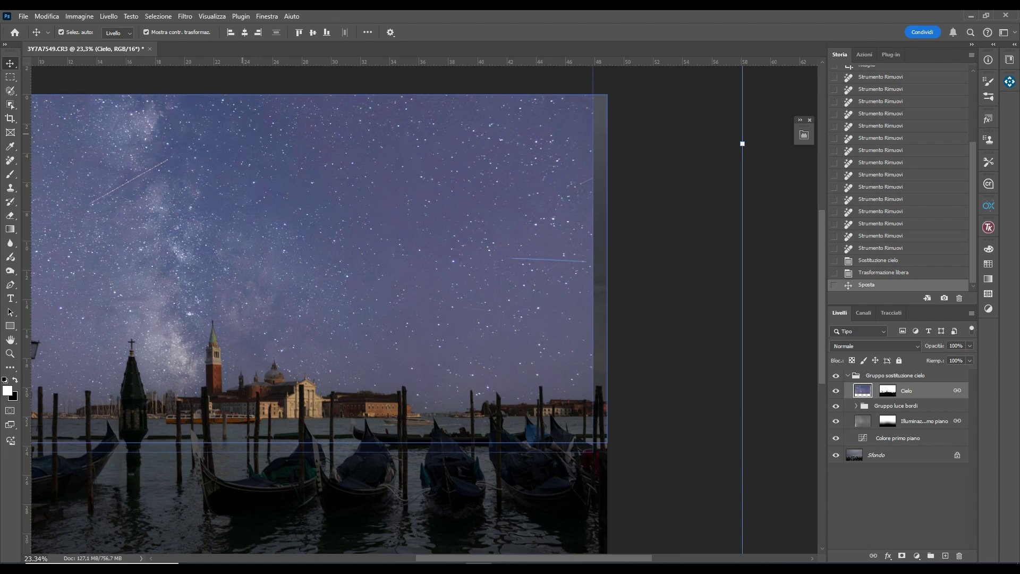
left_click(47, 16)
mouse_move(106, 278)
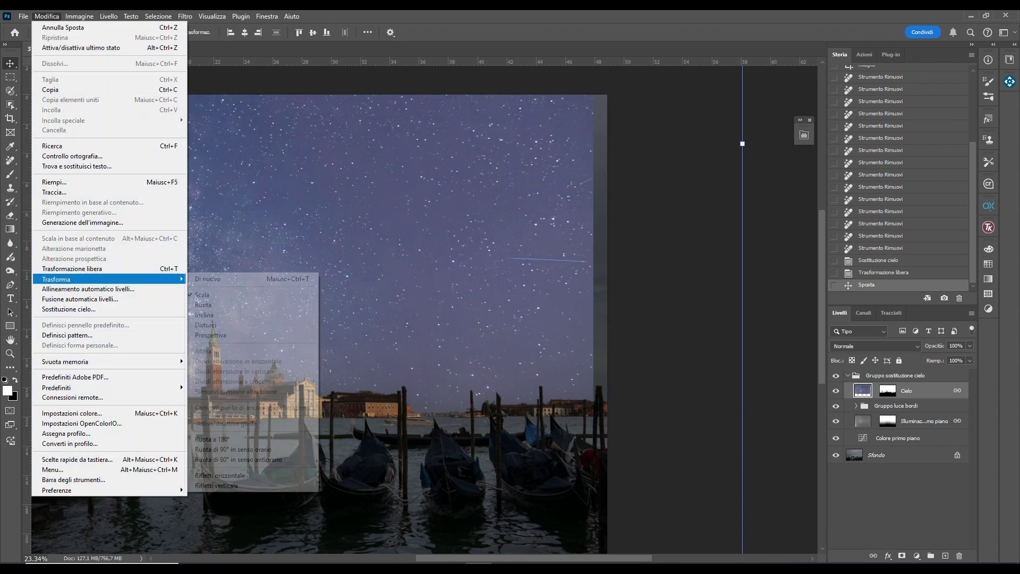
left_click(742, 143)
left_click_drag(742, 144, 760, 144)
left_click(10, 353)
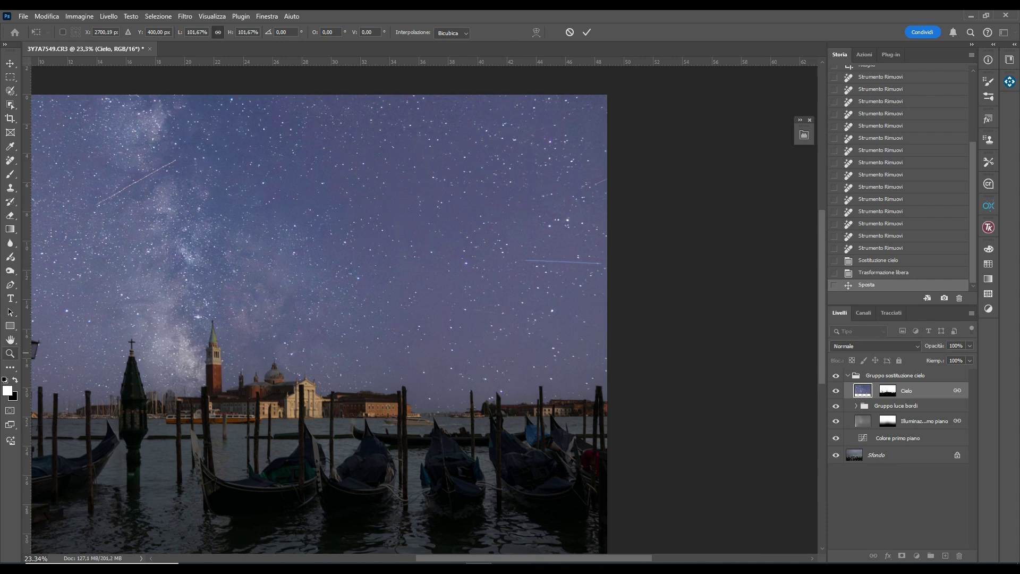
key("Return")
right_click(261, 273)
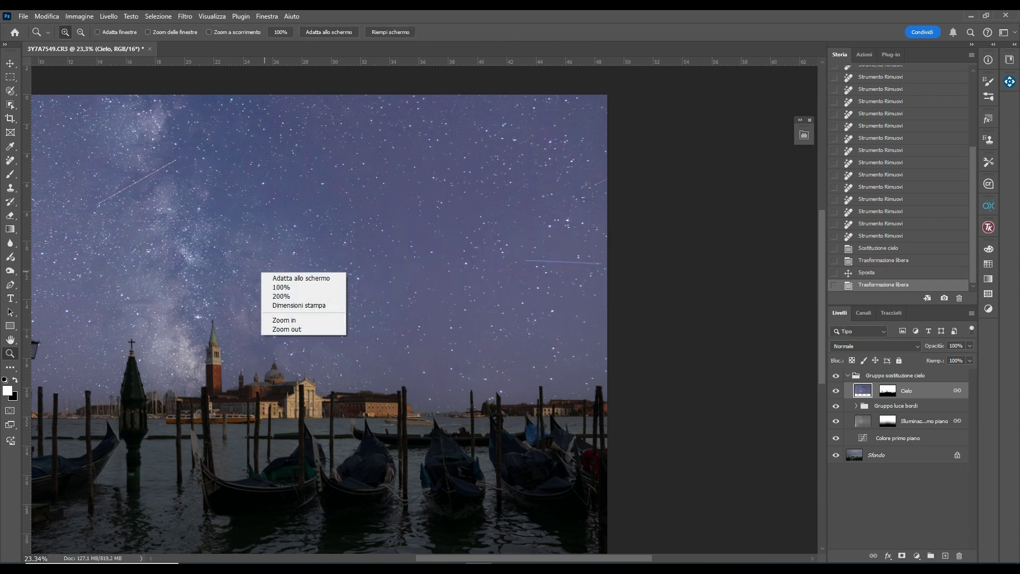
left_click(300, 278)
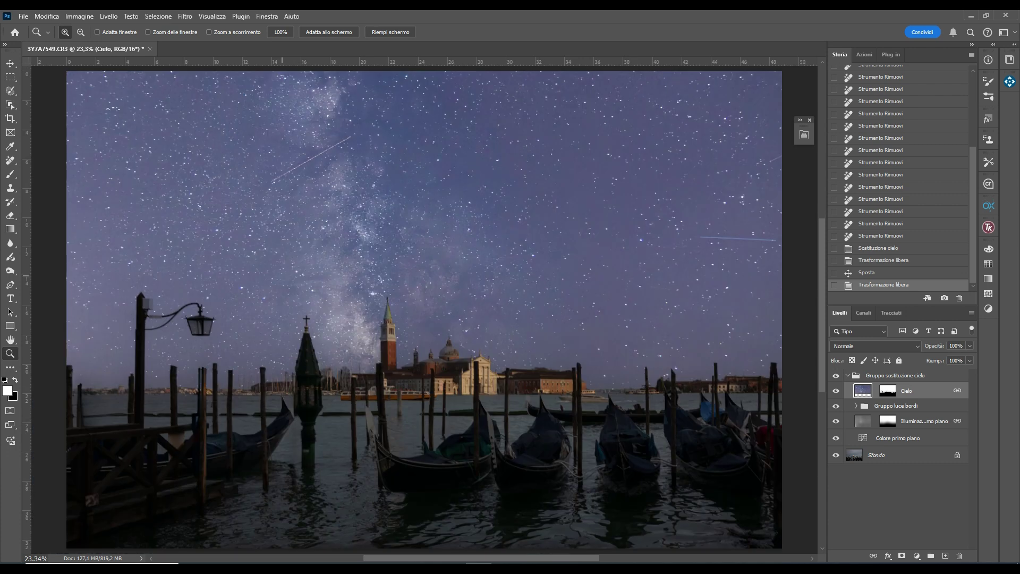
left_click(285, 302, "alt")
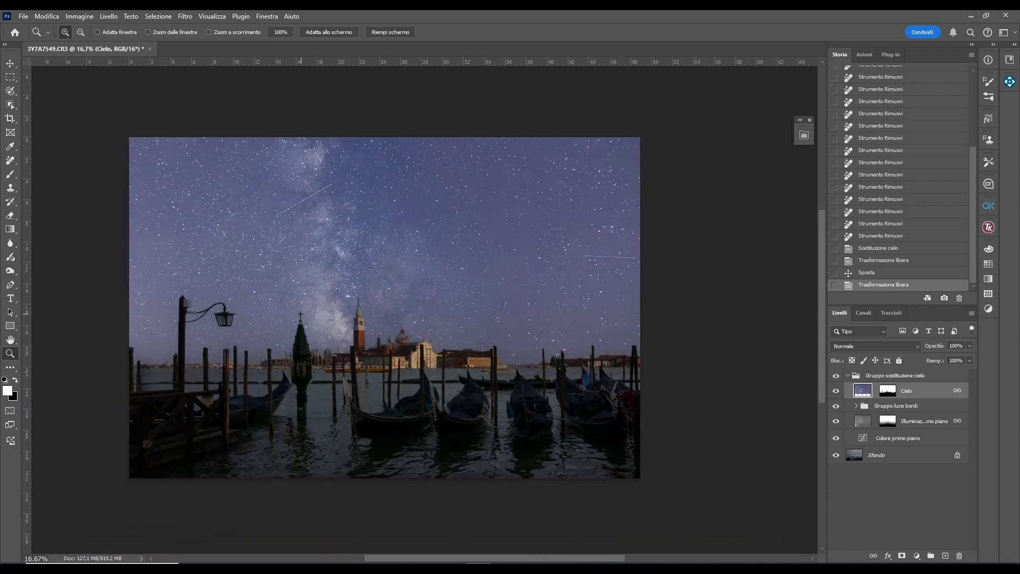
left_click(296, 361)
right_click(300, 349)
left_click(327, 355)
right_click(335, 307)
left_click(367, 313)
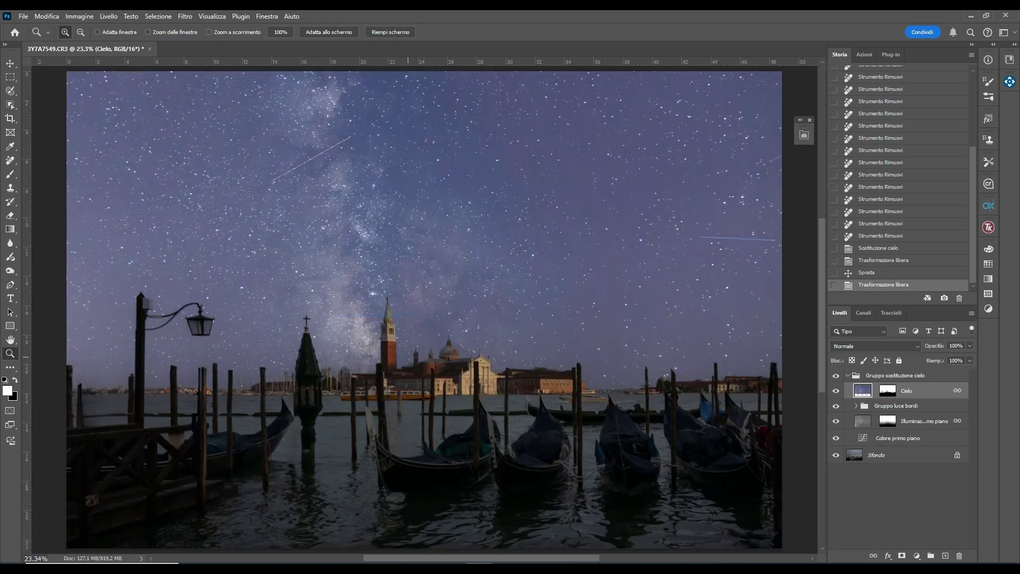
Darken the starry sky layer slightly with the Camera Raw filter
left_click(184, 16)
left_click(235, 96)
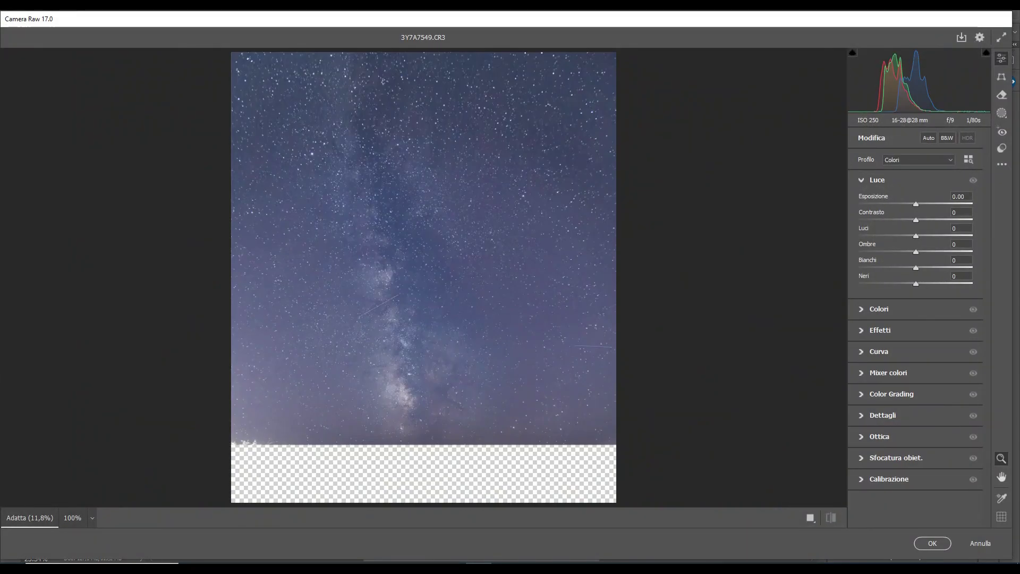
left_click(932, 543)
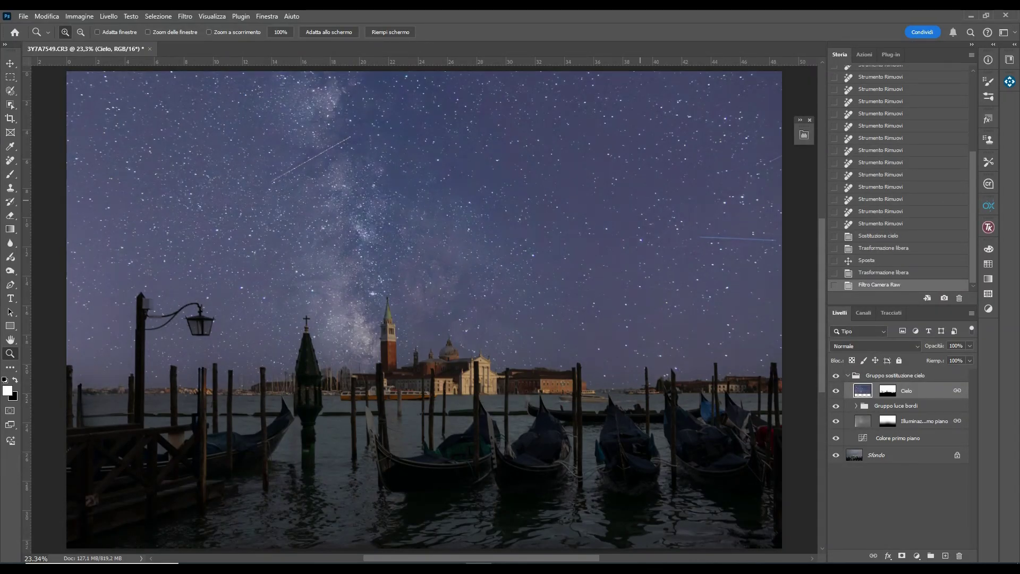
Start a Camera Raw filter on the Sfondo layer and set its exposure to -0.85
scroll(424, 308, "down", 2)
left_click(903, 455)
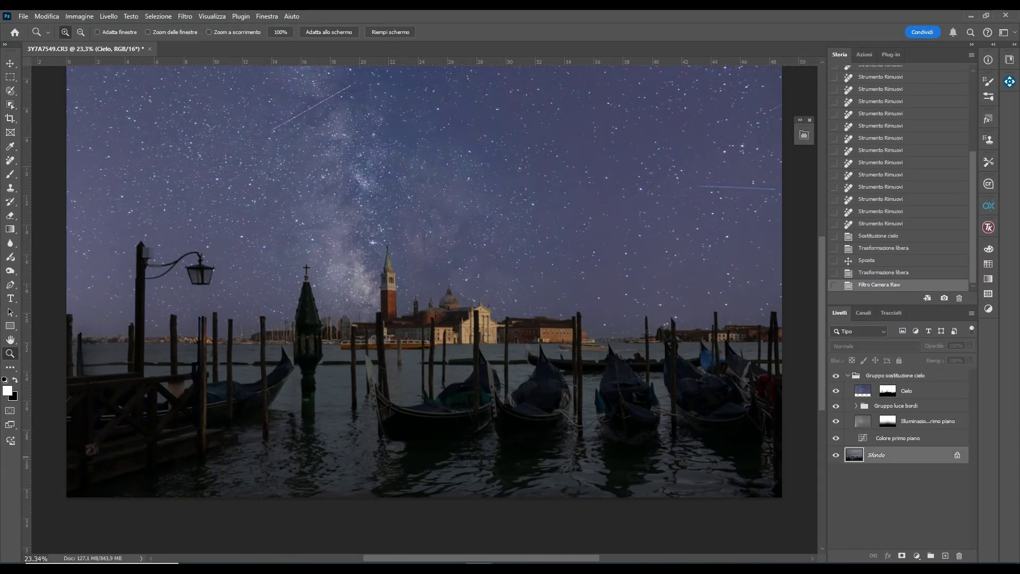
left_click(185, 16)
left_click(213, 95)
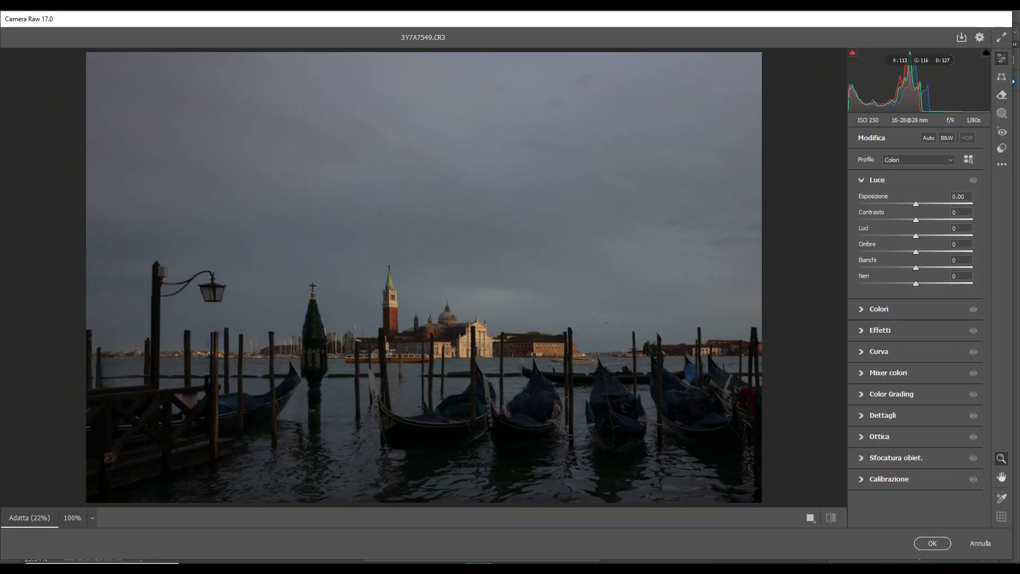
left_click_drag(916, 204, 906, 204)
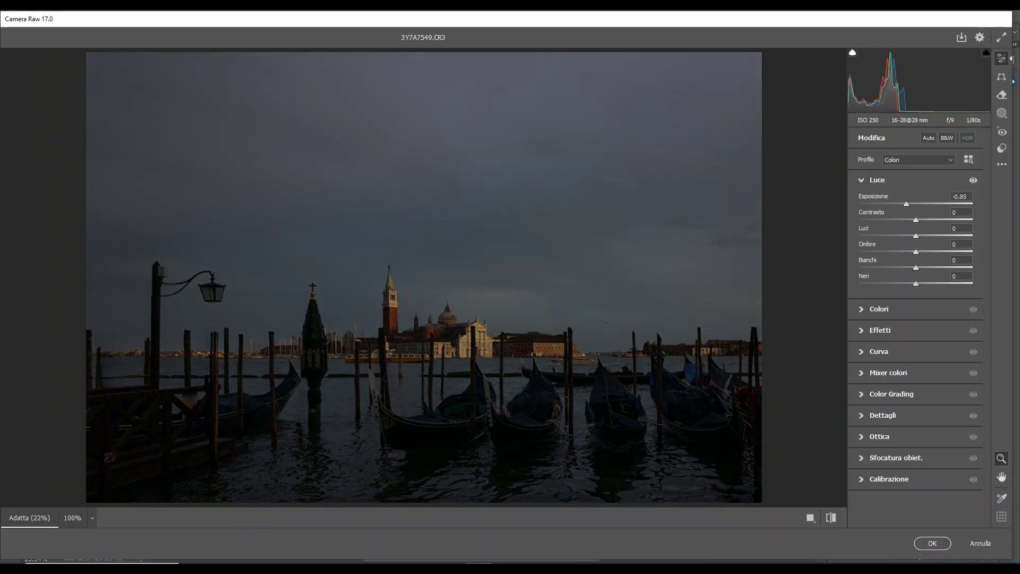
Try a radial gradient mask around the bell tower and church, raising its exposure to +0.10
left_click(1001, 113)
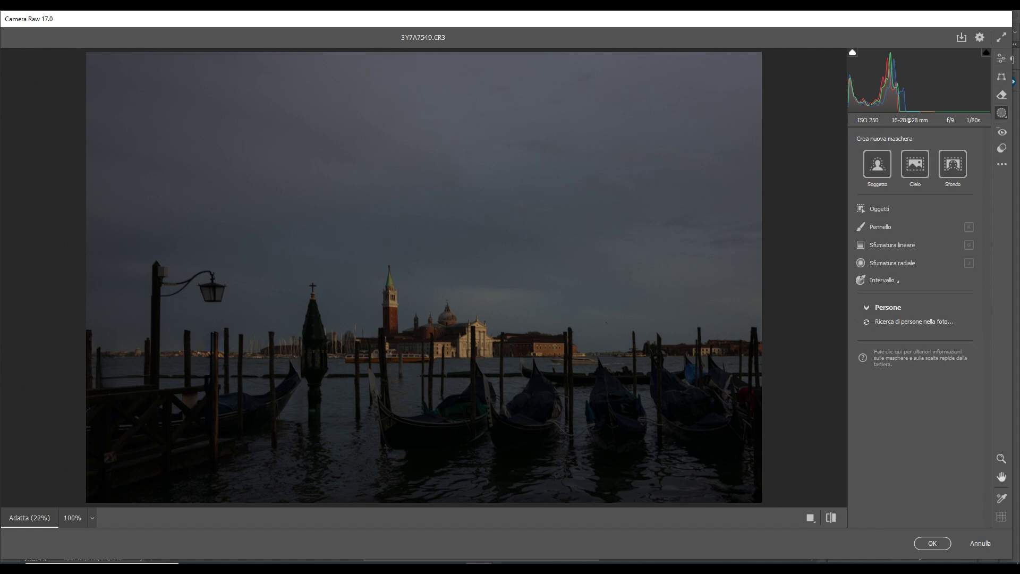
left_click(892, 263)
mouse_move(422, 325)
left_mouse_down()
mouse_move(606, 393)
mouse_move(606, 382)
mouse_move(426, 311)
left_mouse_up()
left_click_drag(611, 311, 524, 311)
mouse_move(425, 311)
left_mouse_down()
mouse_move(435, 318)
mouse_move(438, 305)
left_mouse_up()
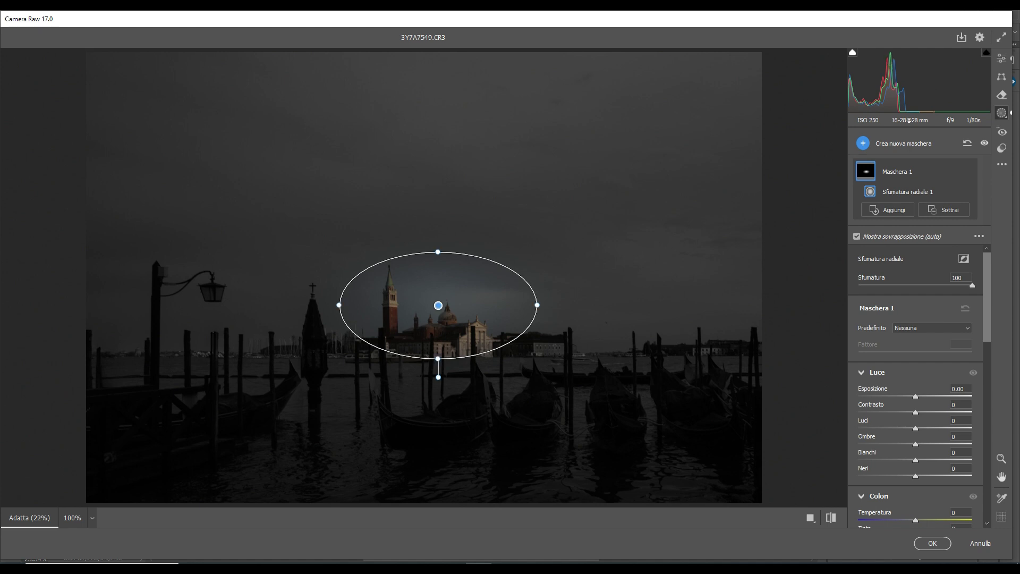
mouse_move(916, 396)
left_mouse_down()
mouse_move(885, 396)
mouse_move(917, 397)
left_mouse_up()
Delete the radial gradient mask placed over the bell tower and church
key("e")
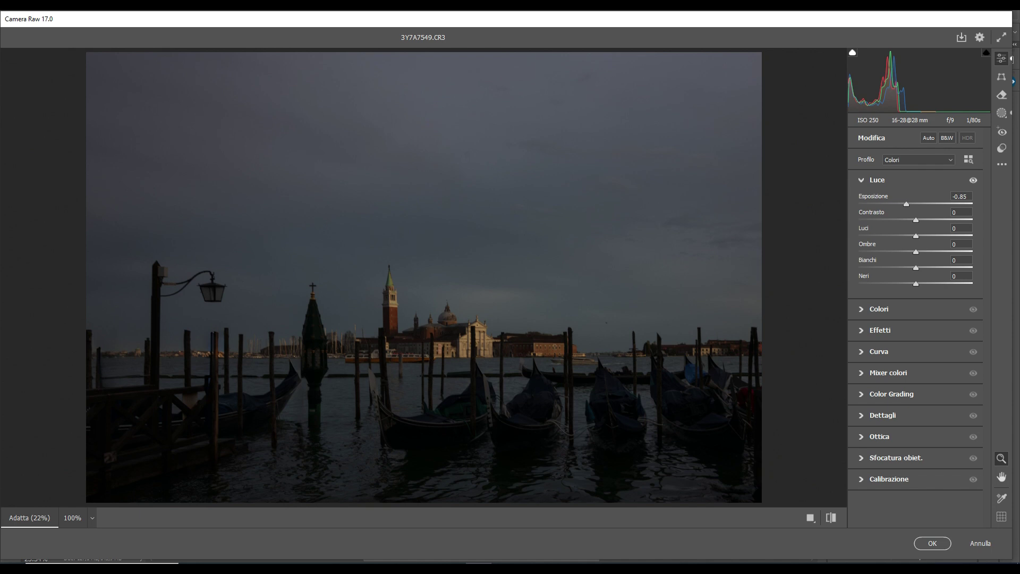
key("m")
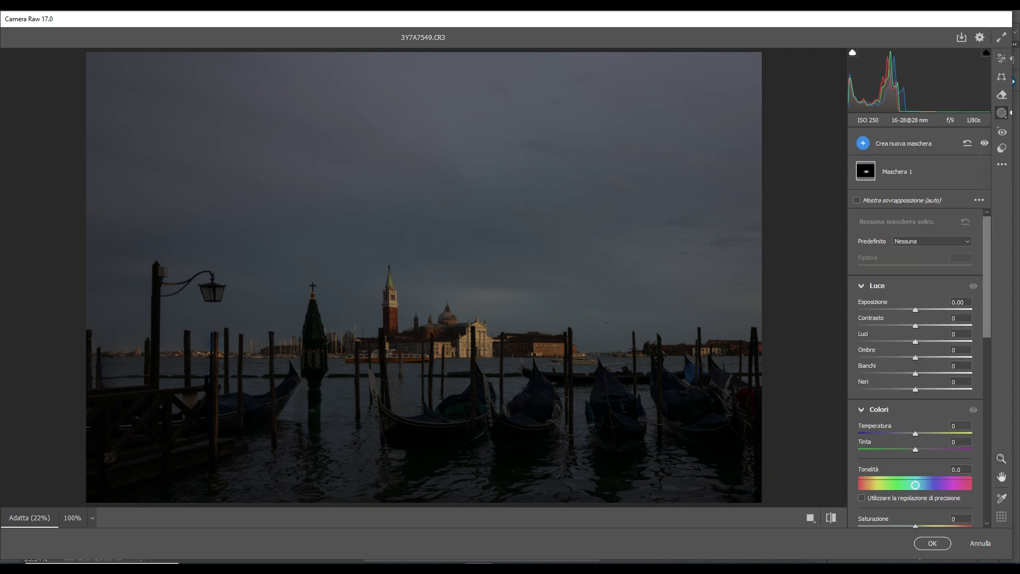
left_click(863, 143)
left_click(898, 185)
left_click(930, 171)
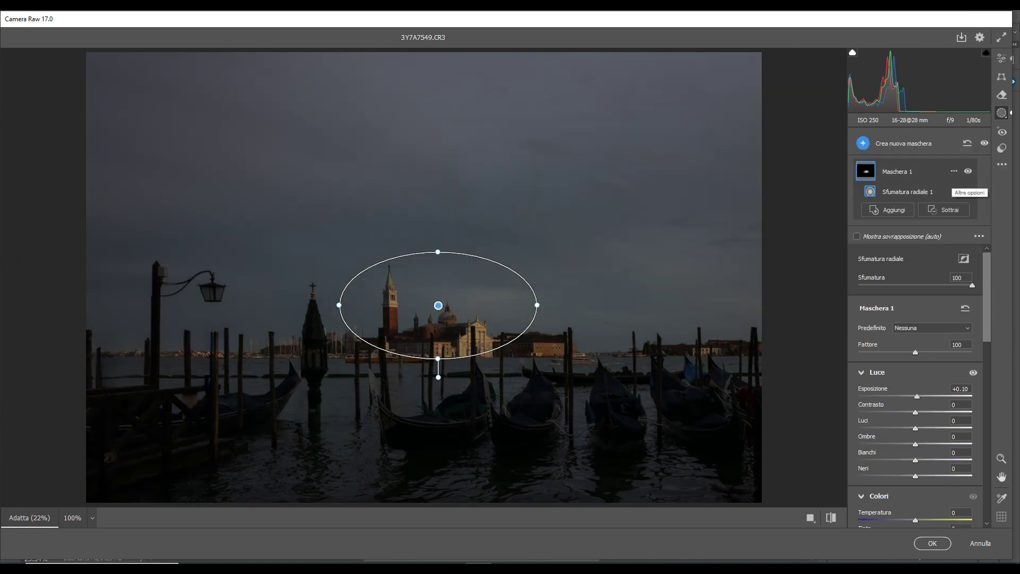
left_click(955, 171)
left_click(908, 326)
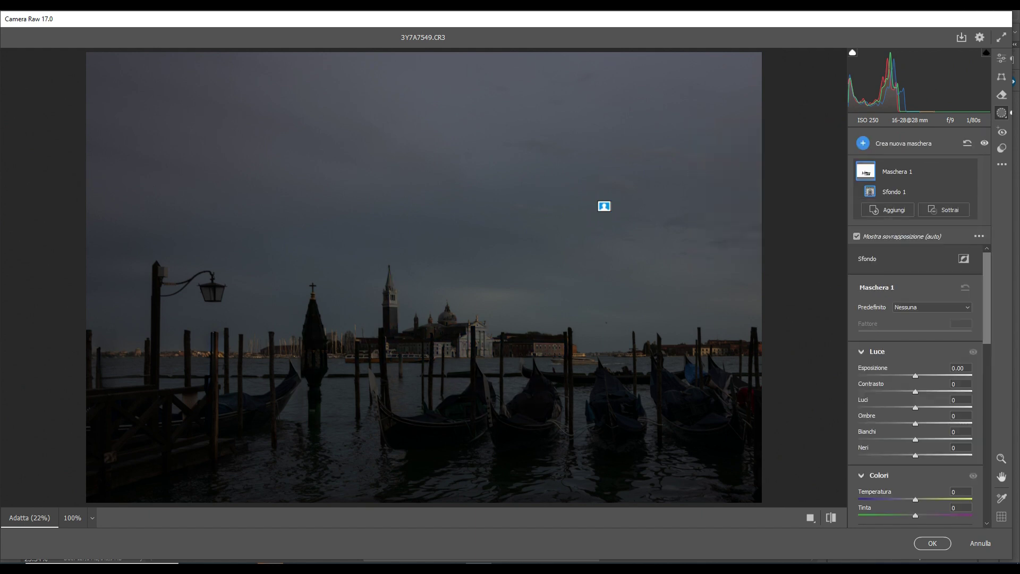
Darken the scene through a Background mask with Highlights -100, Shadows -26 and lowered Whites, and apply the filter
left_click_drag(915, 407, 901, 423)
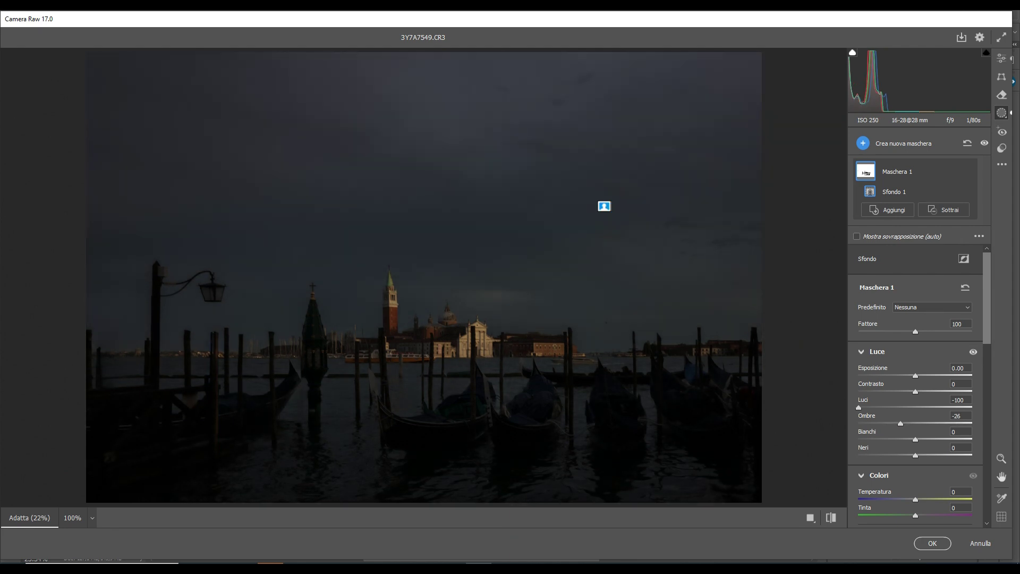
mouse_move(915, 439)
left_mouse_down()
mouse_move(876, 439)
mouse_move(900, 439)
left_mouse_up()
key("Return")
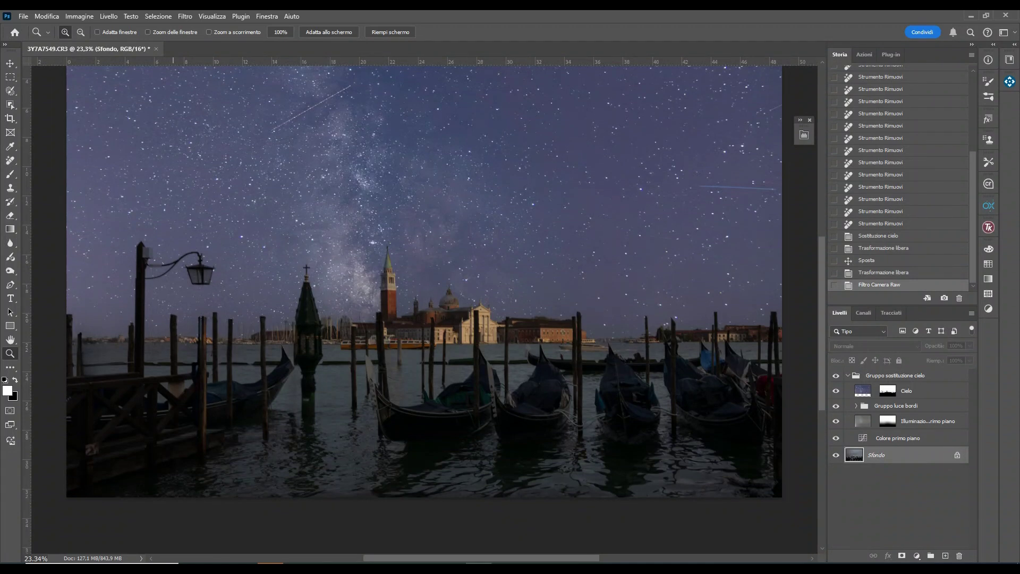
key("ctrl+alt+f")
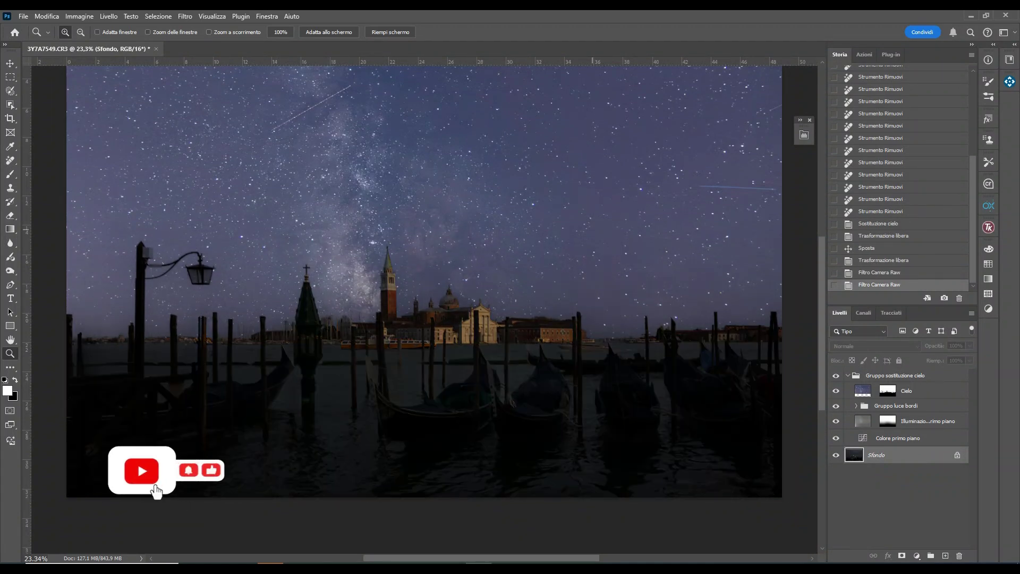
Flatten the sky replacement group and the Sfondo layer into a single layer
left_click(185, 17)
left_click(895, 375)
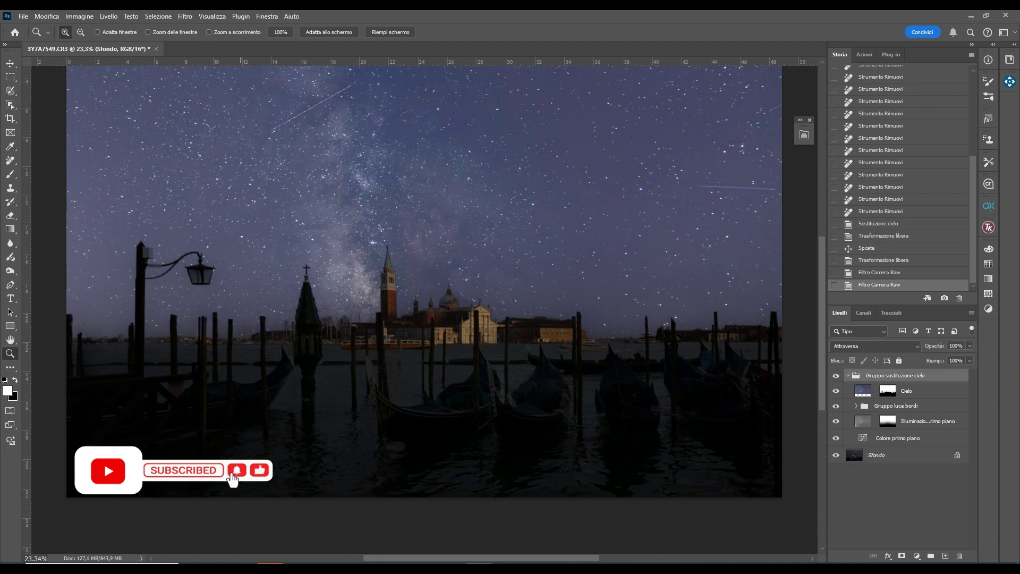
left_click(909, 455, "shift")
right_click(910, 455)
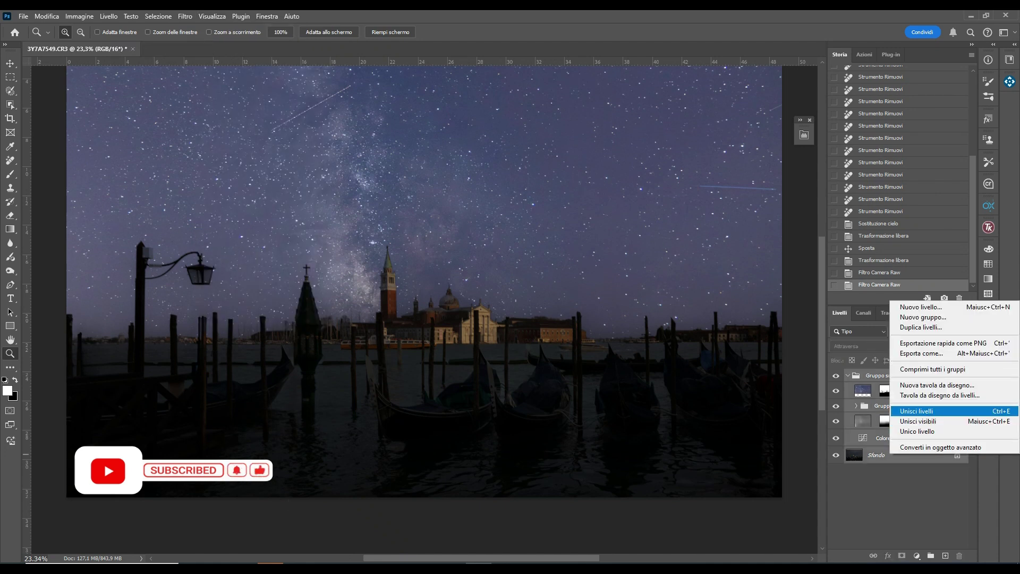
left_click(917, 431)
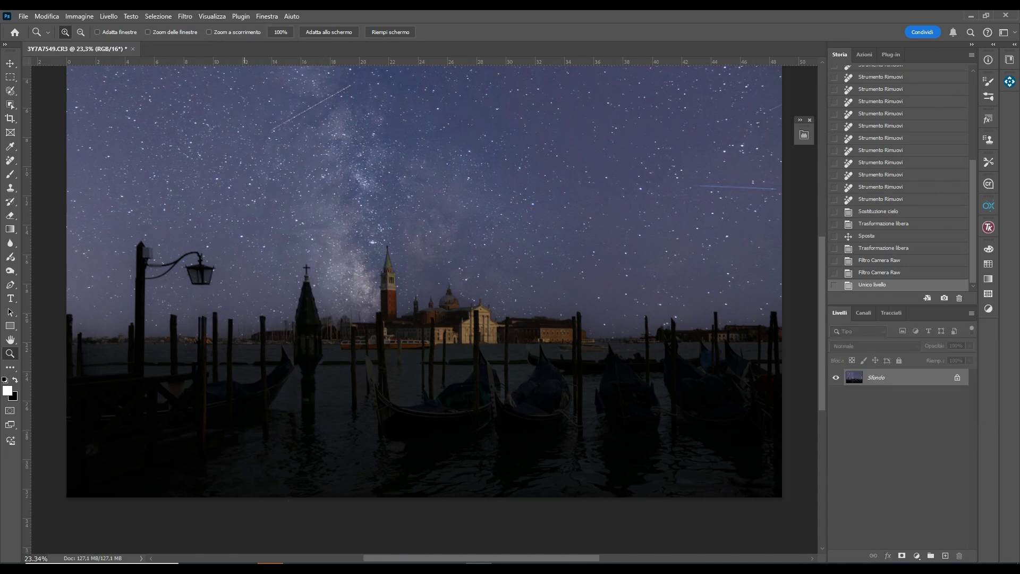
Try Motion Blur on the flattened photo with a distance of 169 pixels and an angle of 68°
left_click(185, 17)
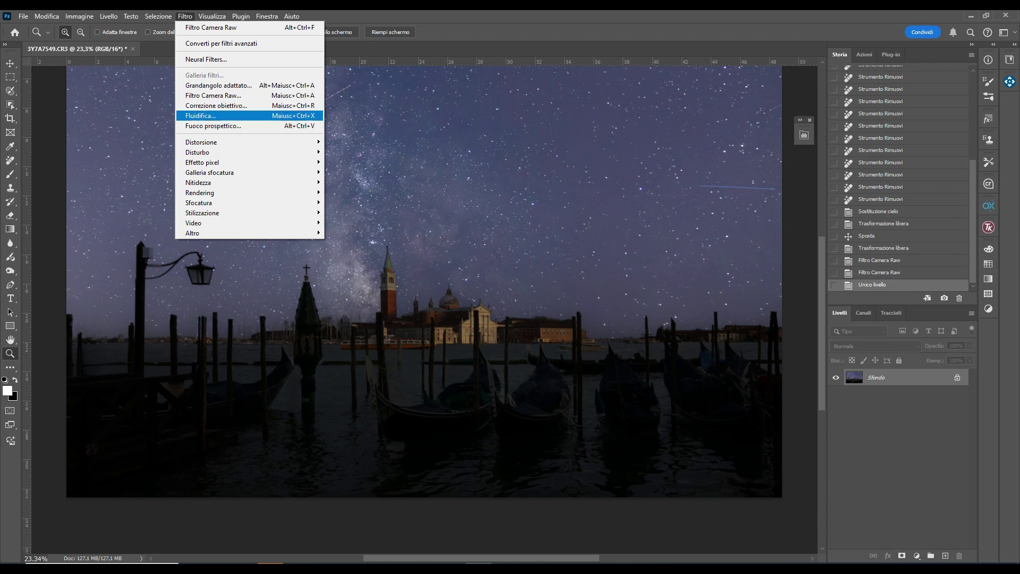
mouse_move(212, 162)
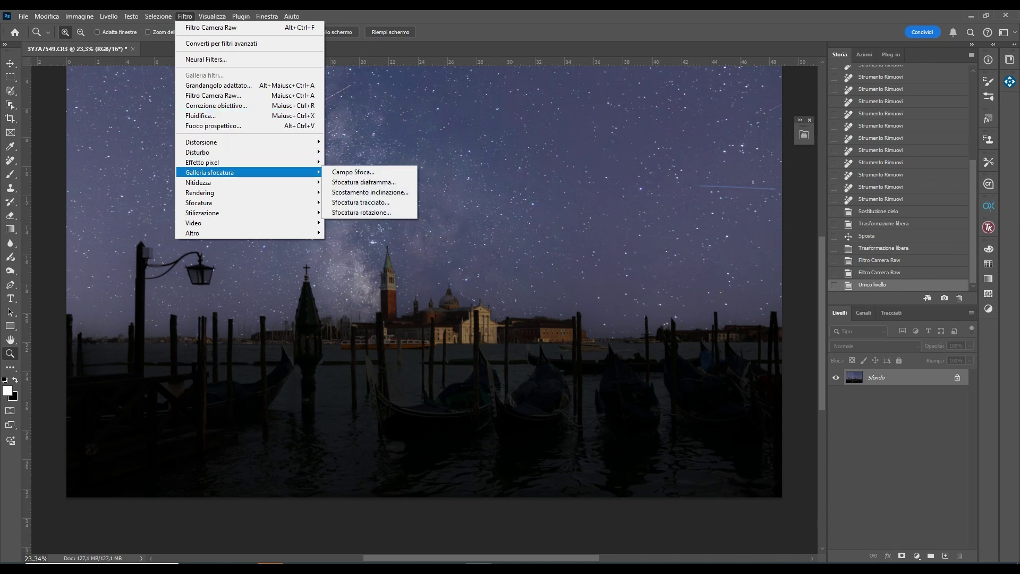
left_click(361, 212)
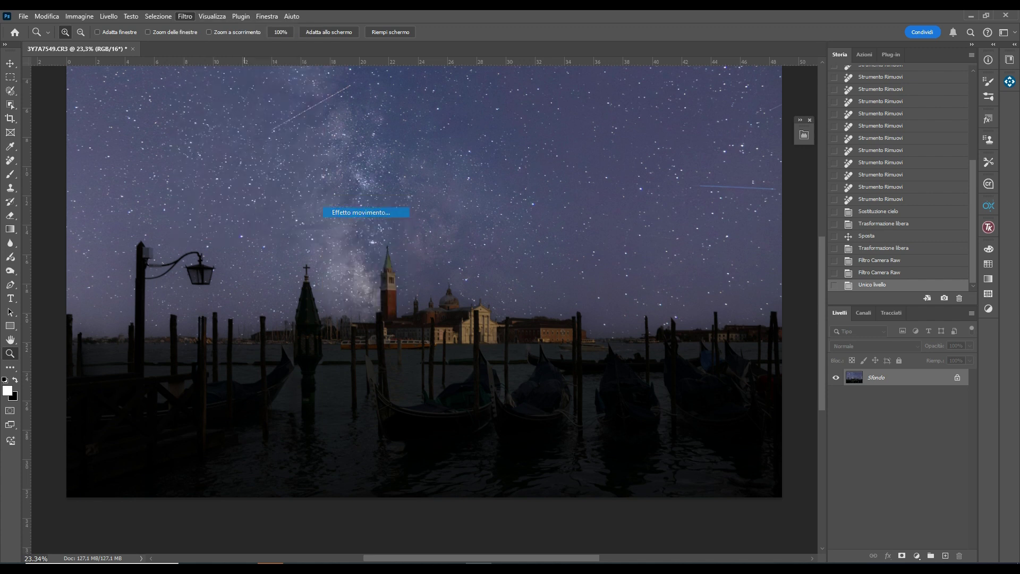
left_click_drag(476, 307, 466, 307)
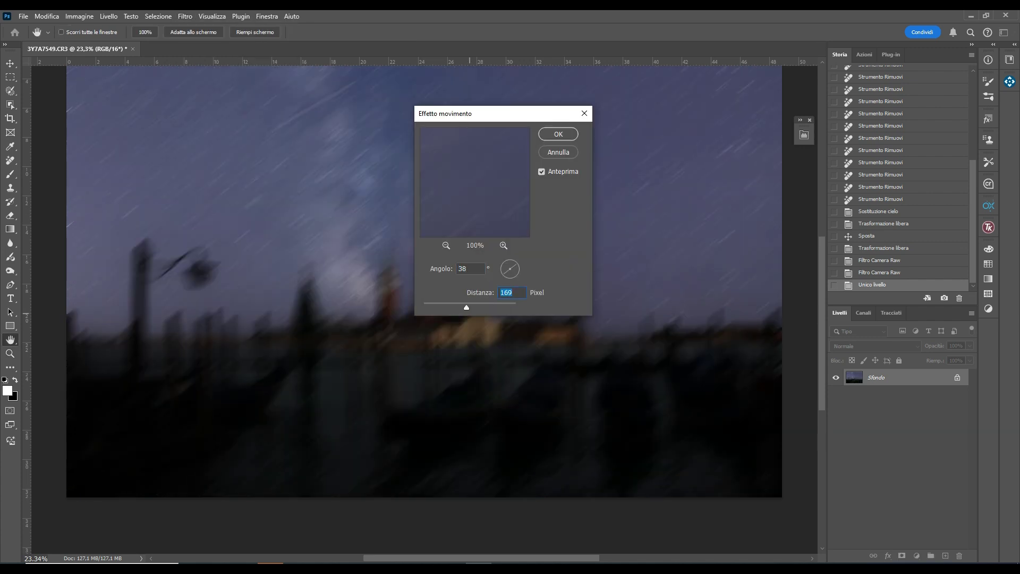
left_click(514, 260)
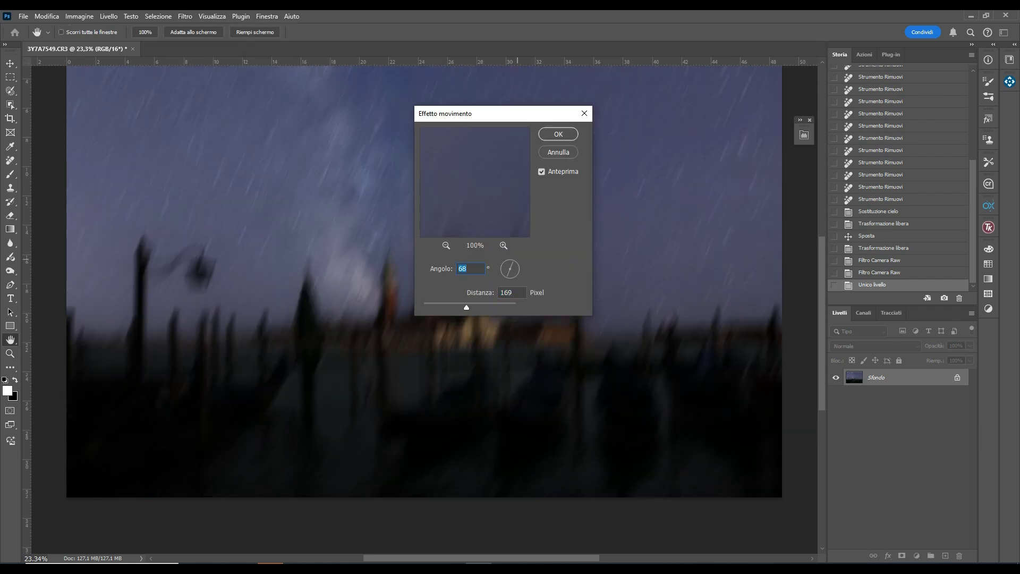
left_click_drag(515, 276, 513, 263)
left_click(558, 152)
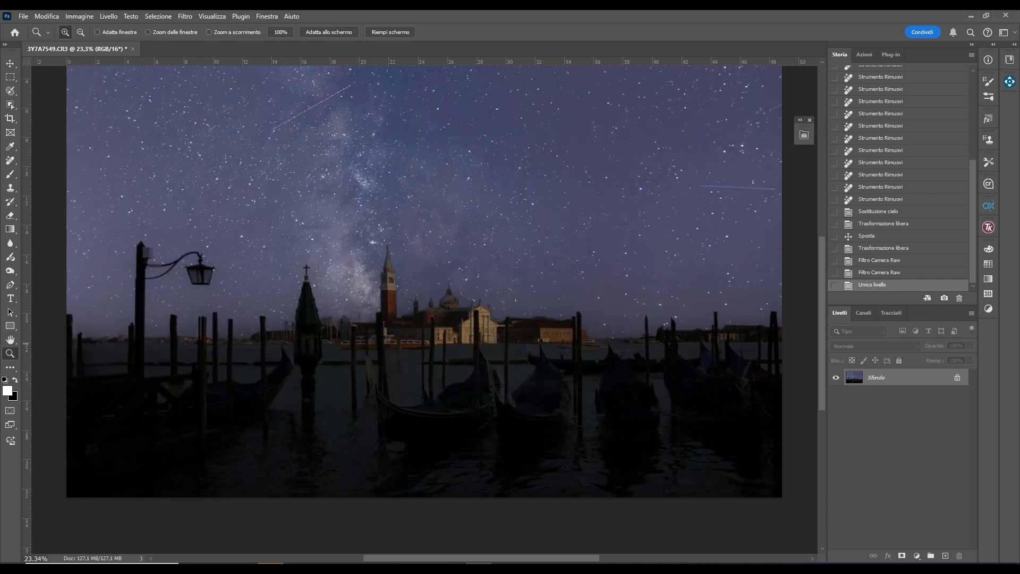
Try Object Selection on the foreground strip and on the central gondola, deselecting each result
right_click(865, 376)
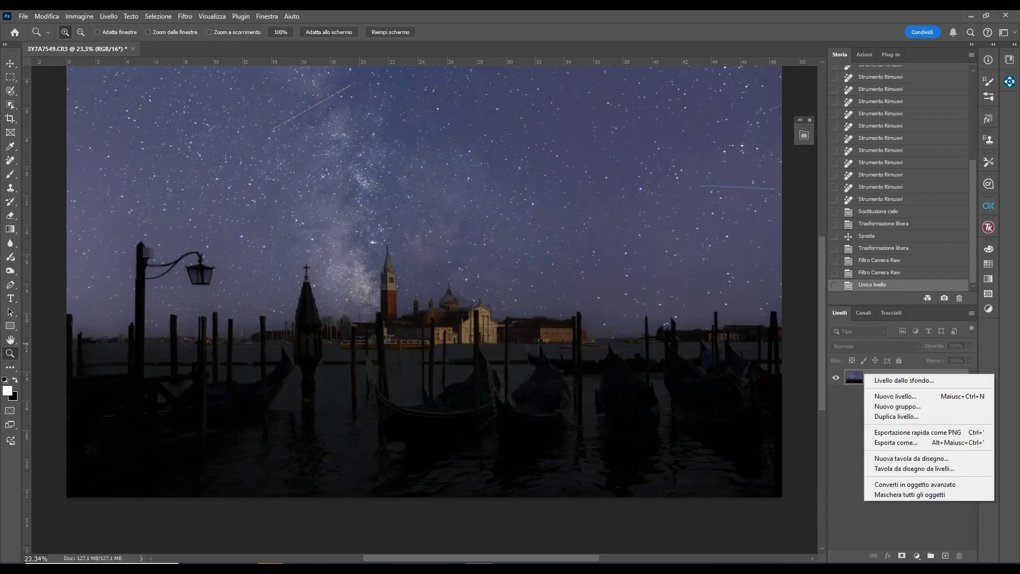
key("Escape")
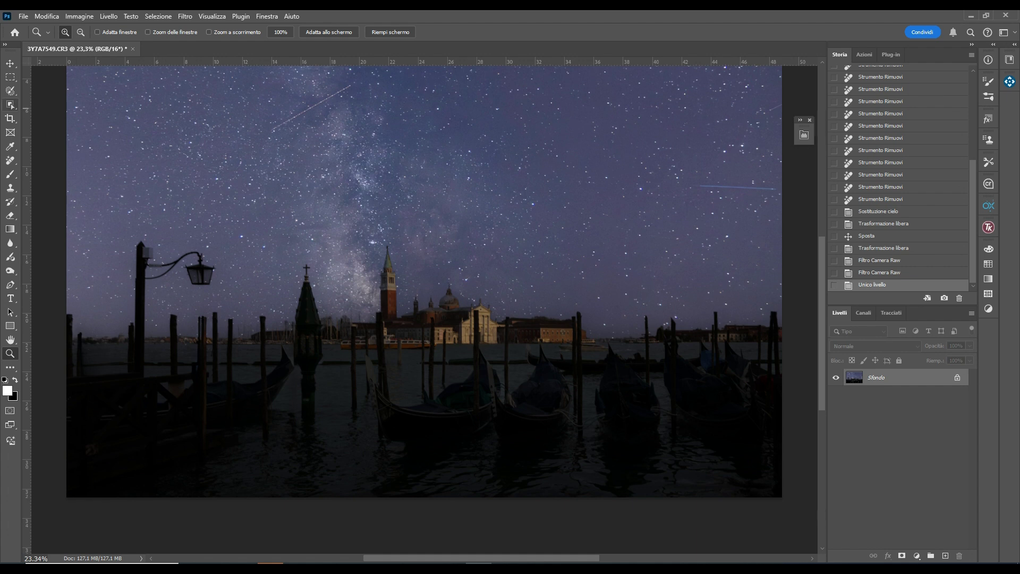
left_click(11, 105)
left_click_drag(69, 299, 781, 485)
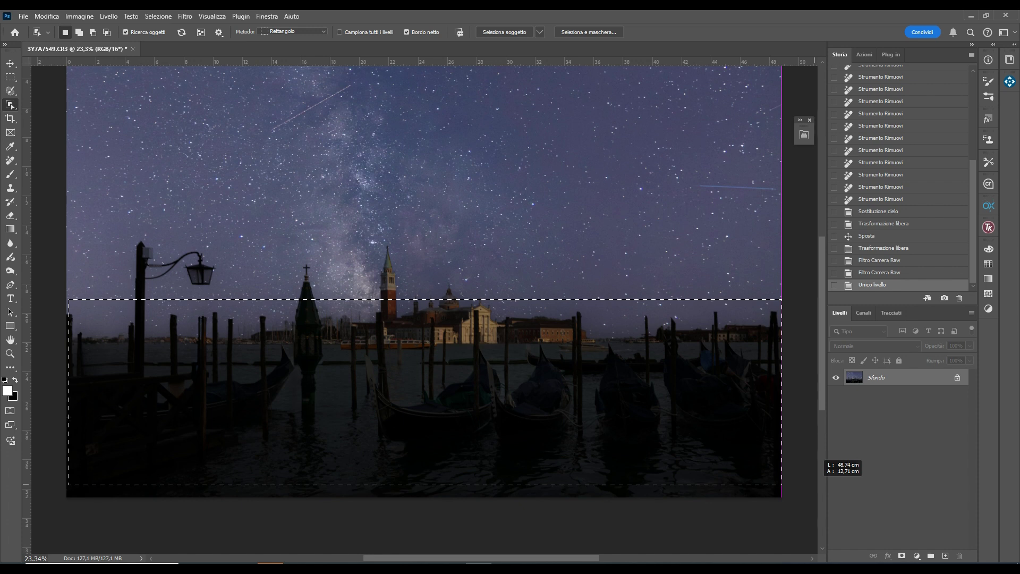
left_click_drag(781, 485, 781, 485)
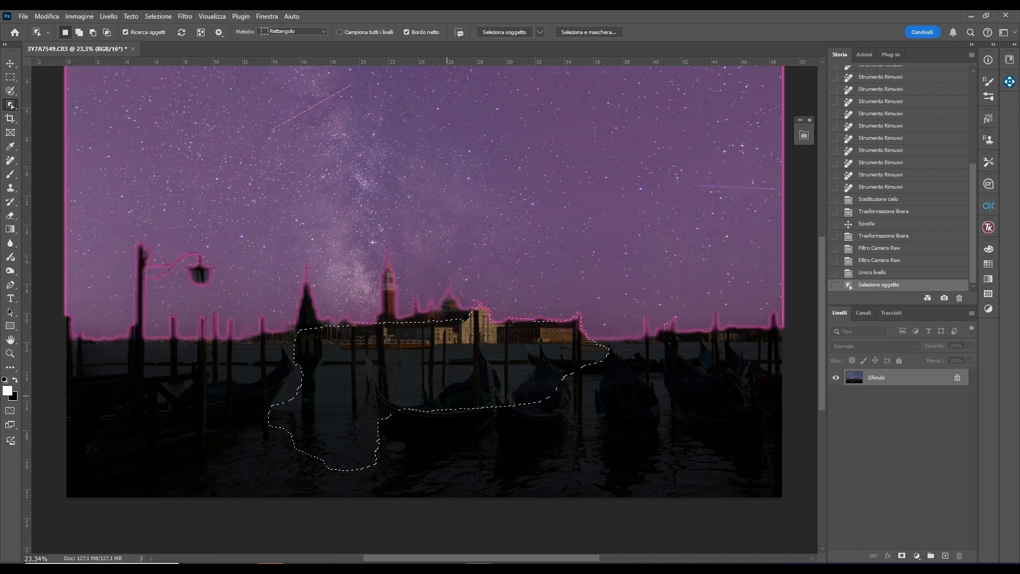
right_click(416, 106)
left_click(433, 113)
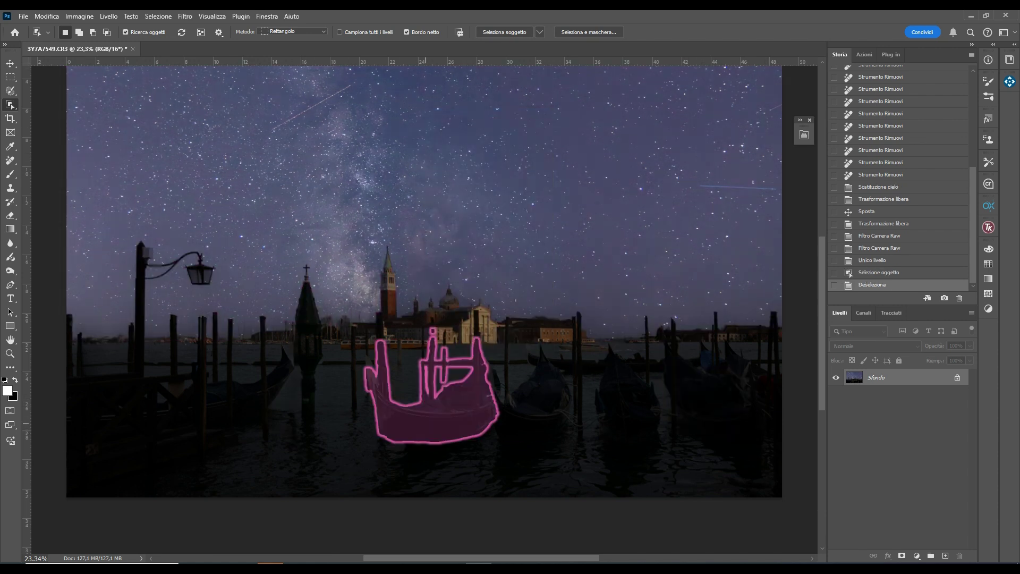
left_click(426, 423)
left_click(10, 77)
left_click(627, 252)
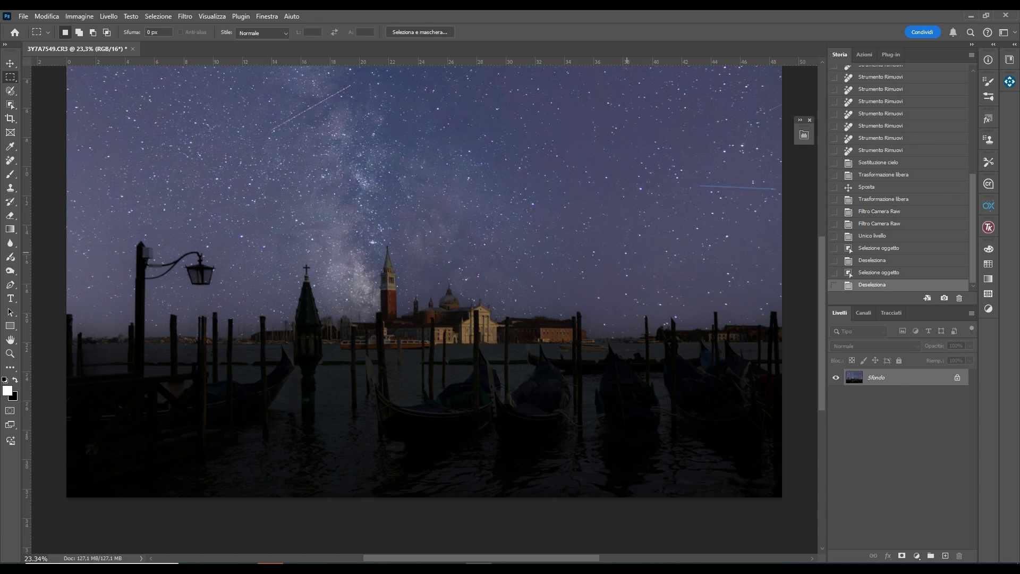
Paint a small brush mask on the street lamp's glass in the Camera Raw filter and set its Exposure to +4.00
left_click(185, 16)
left_click(313, 95)
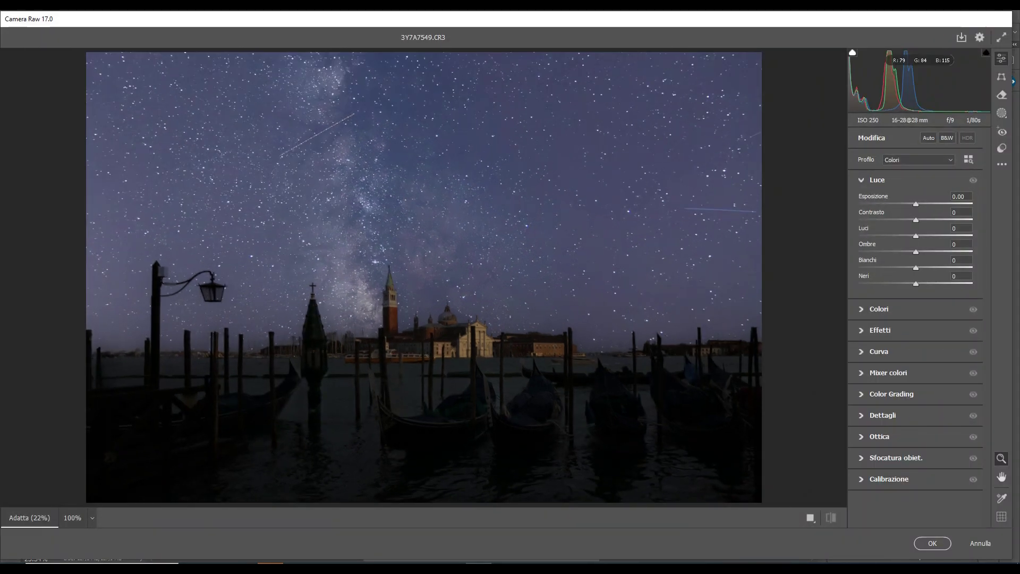
left_click(1002, 112)
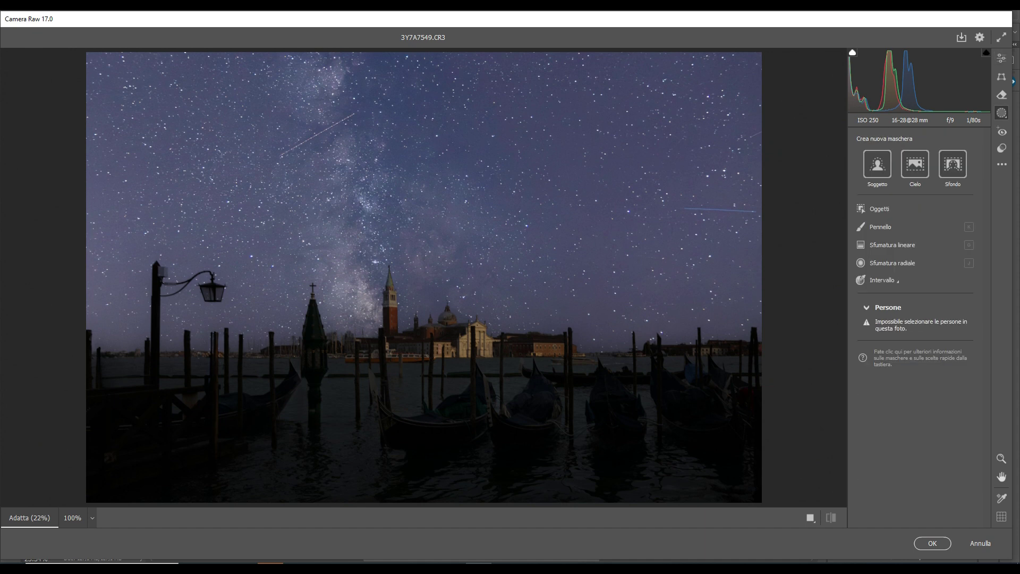
key("k")
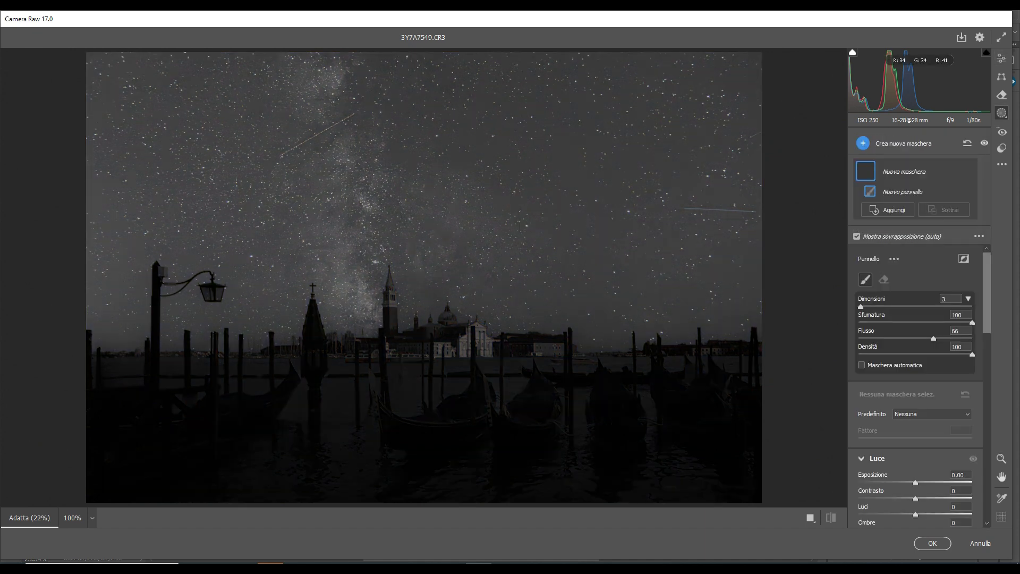
left_click(212, 293)
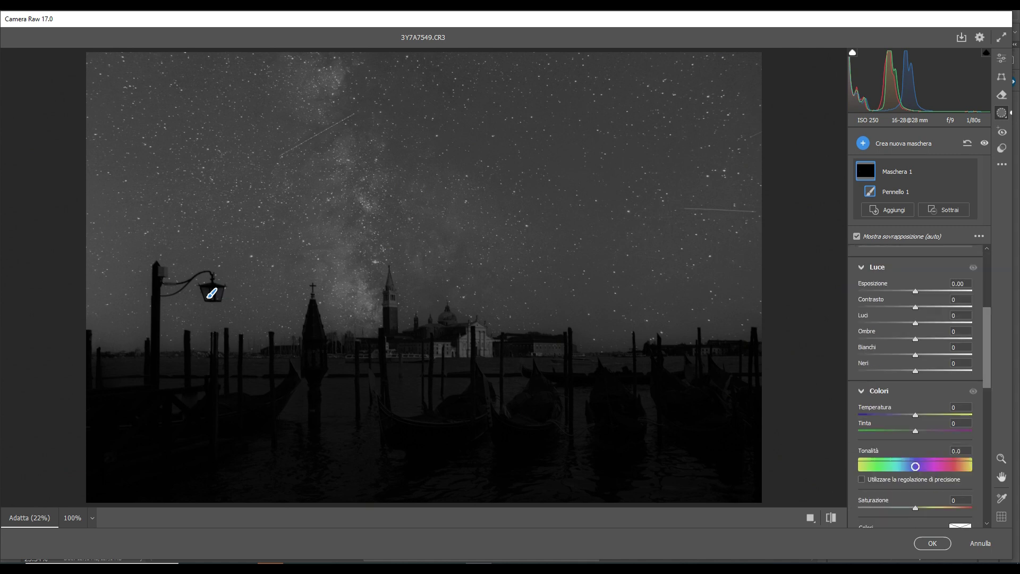
left_click_drag(916, 291, 916, 292)
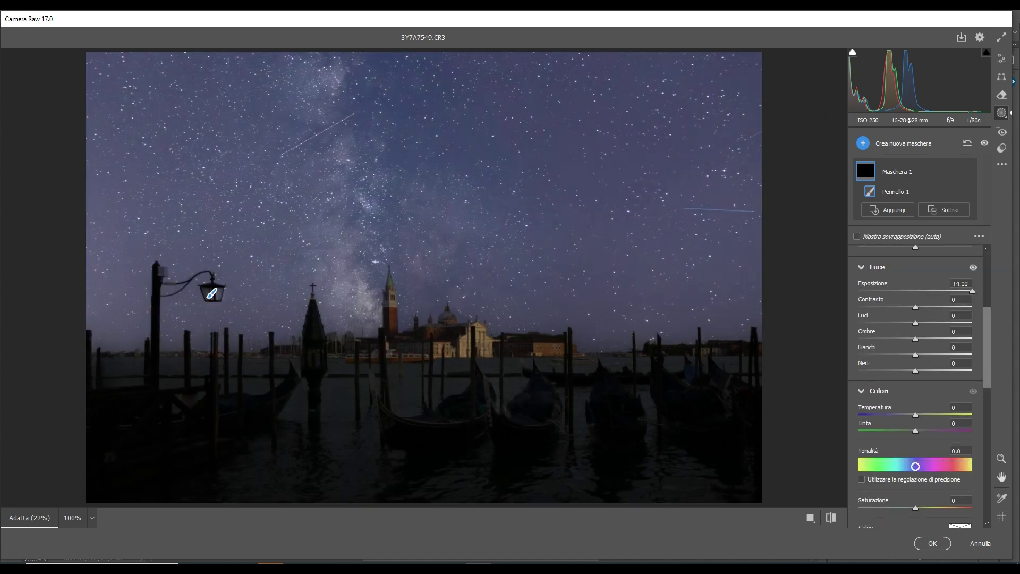
Set the lamp brush mask's Hue to -144.8, Highlights to +75, and Shadows, Whites and Blacks to +100
left_click_drag(915, 466, 869, 466)
mouse_move(915, 322)
left_mouse_down()
mouse_move(972, 322)
mouse_move(895, 323)
left_mouse_up()
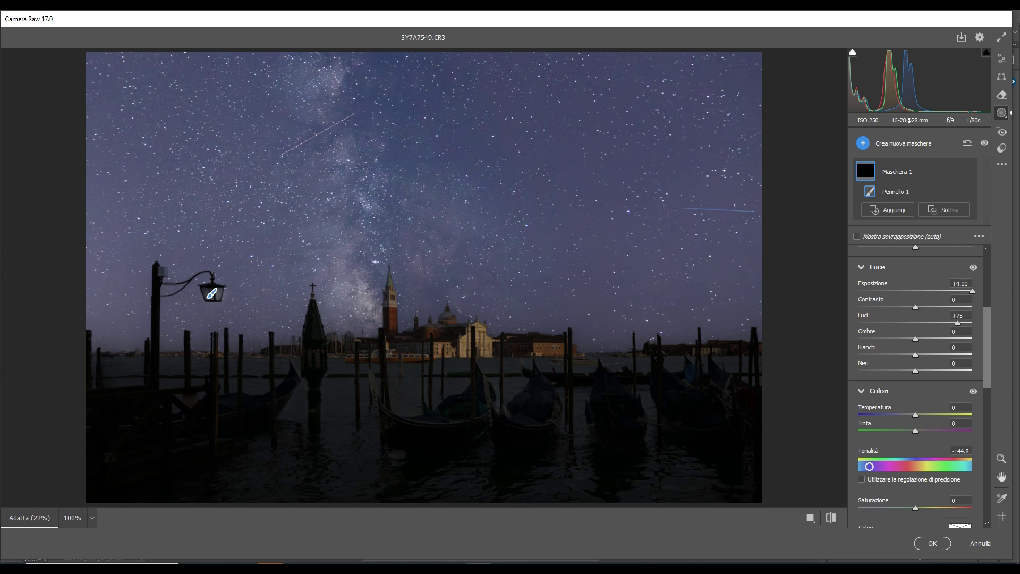
mouse_move(971, 339)
left_mouse_down()
mouse_move(868, 338)
mouse_move(973, 338)
left_mouse_up()
left_click_drag(915, 354, 973, 354)
left_click_drag(915, 370, 973, 370)
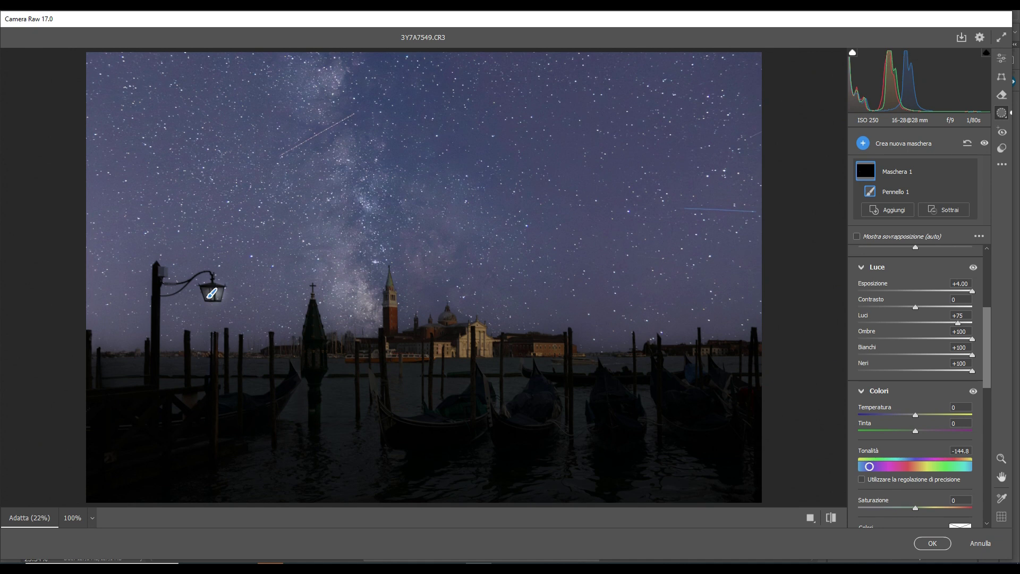
Set the lamp brush mask's Texture to +62, Clarity to +63 and Dehaze to -99, and apply the filter
scroll(915, 386, "down", 3)
mouse_move(869, 274)
left_mouse_down()
mouse_move(961, 275)
mouse_move(860, 275)
left_mouse_up()
scroll(915, 386, "down", 2)
left_click_drag(916, 340, 859, 371)
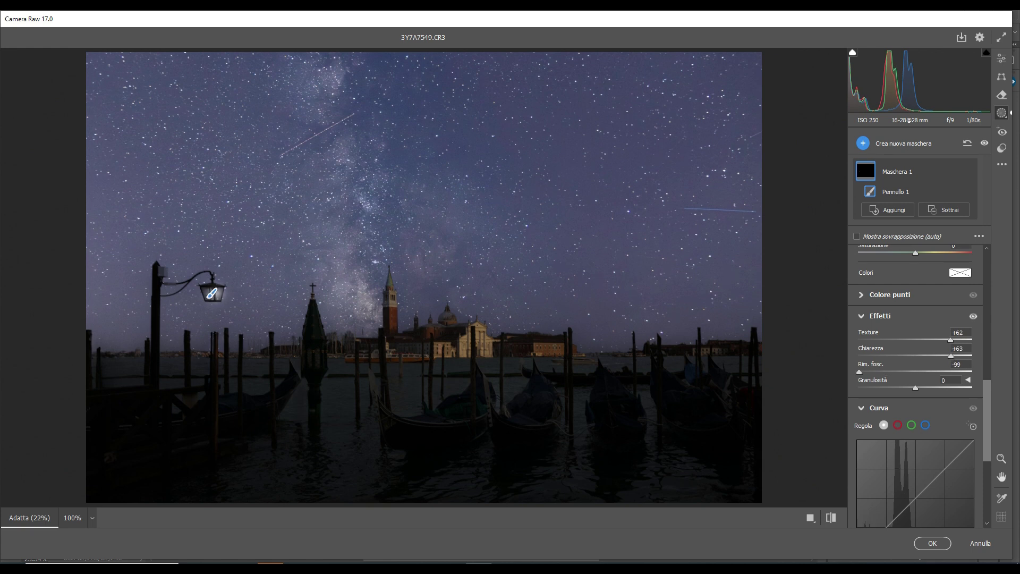
scroll(915, 385, "down", 4)
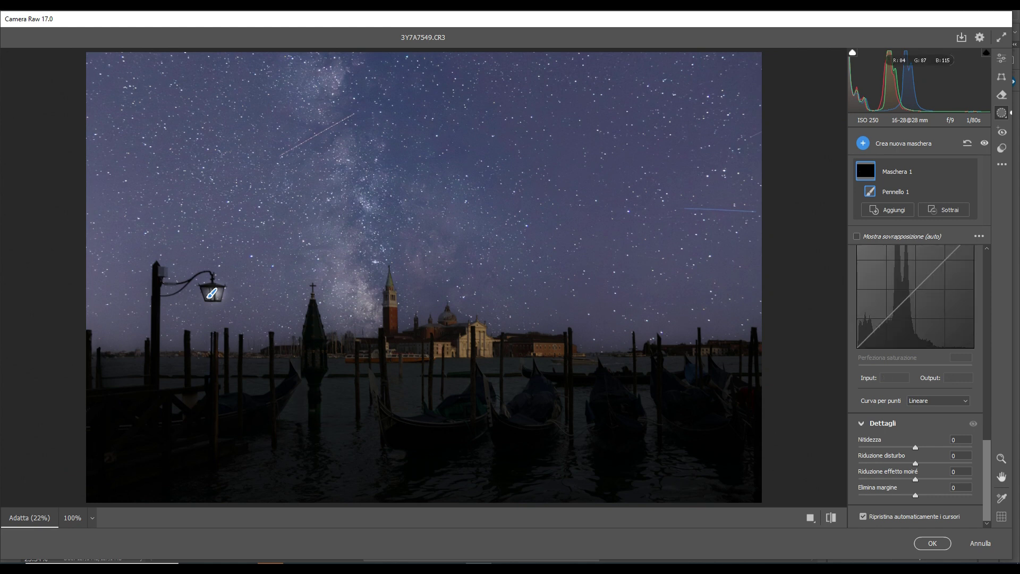
key("Return")
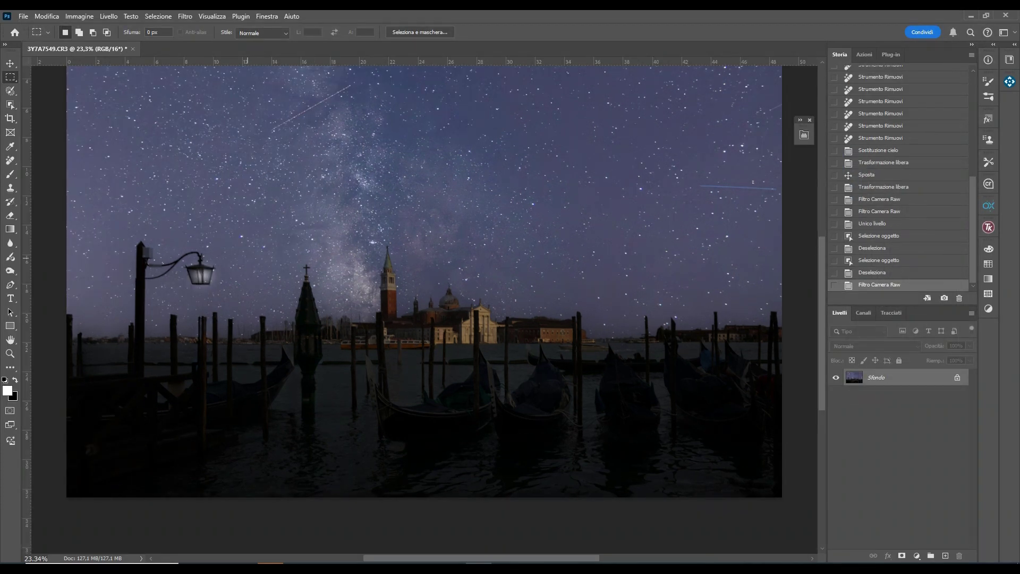
Reopen the Camera Raw filter and draw a radial gradient mask closely around the lantern
left_click(11, 354)
left_click(190, 256)
left_click(189, 257)
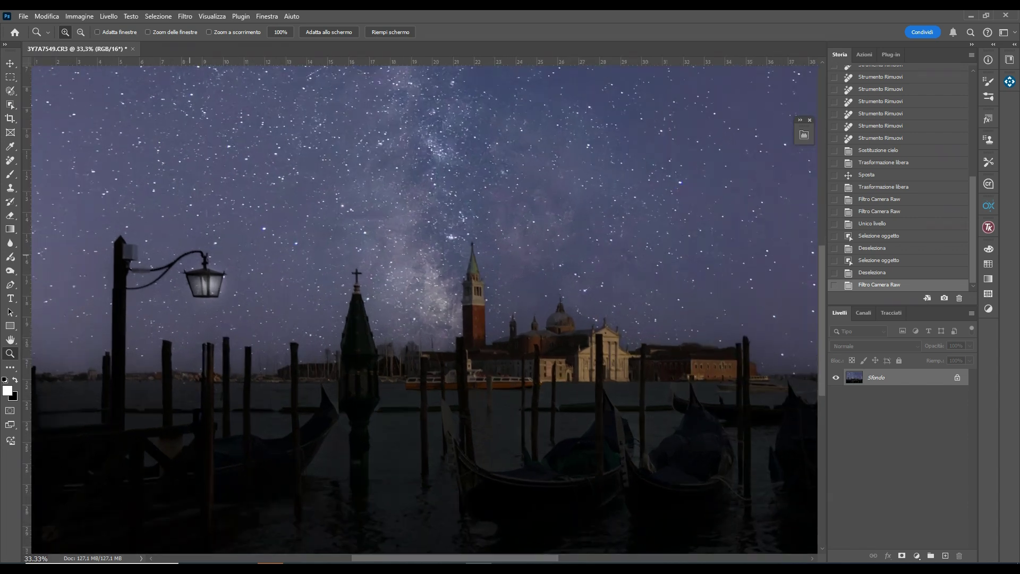
left_click(190, 257)
left_click(189, 256)
key("i")
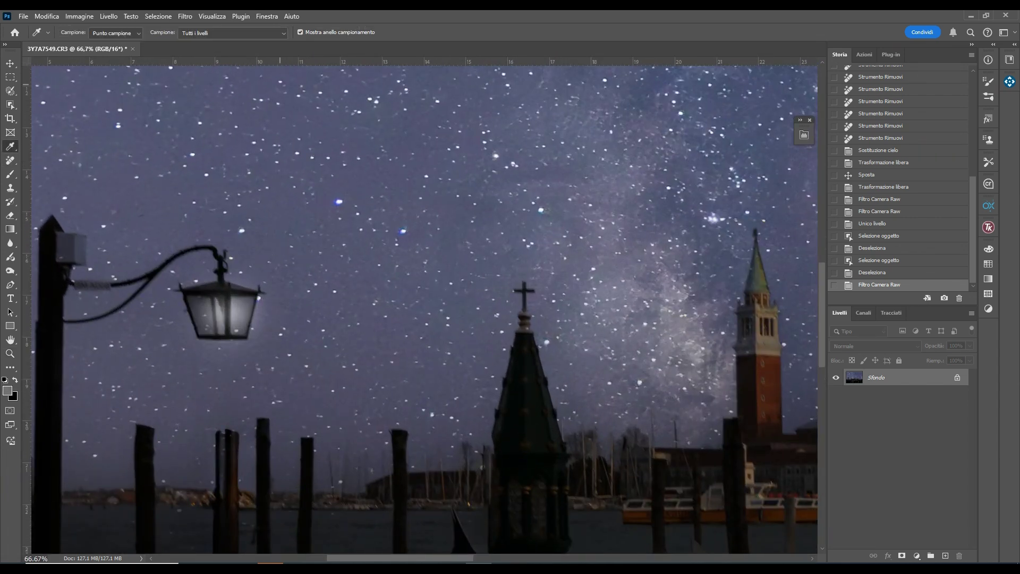
left_click(185, 16)
left_click(223, 95)
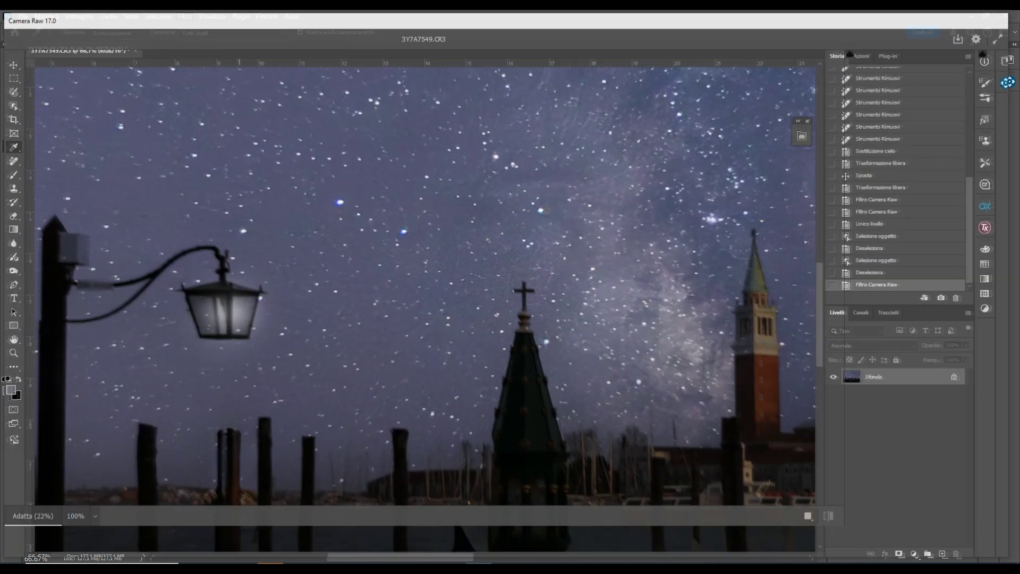
left_click(221, 285)
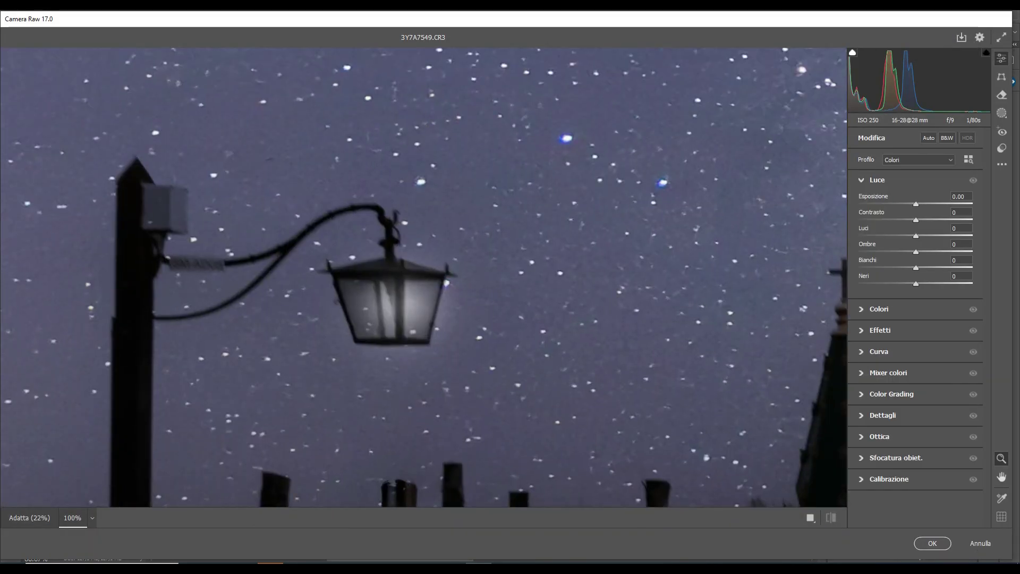
left_click(1001, 113)
left_click(886, 262)
left_click_drag(385, 305, 454, 359)
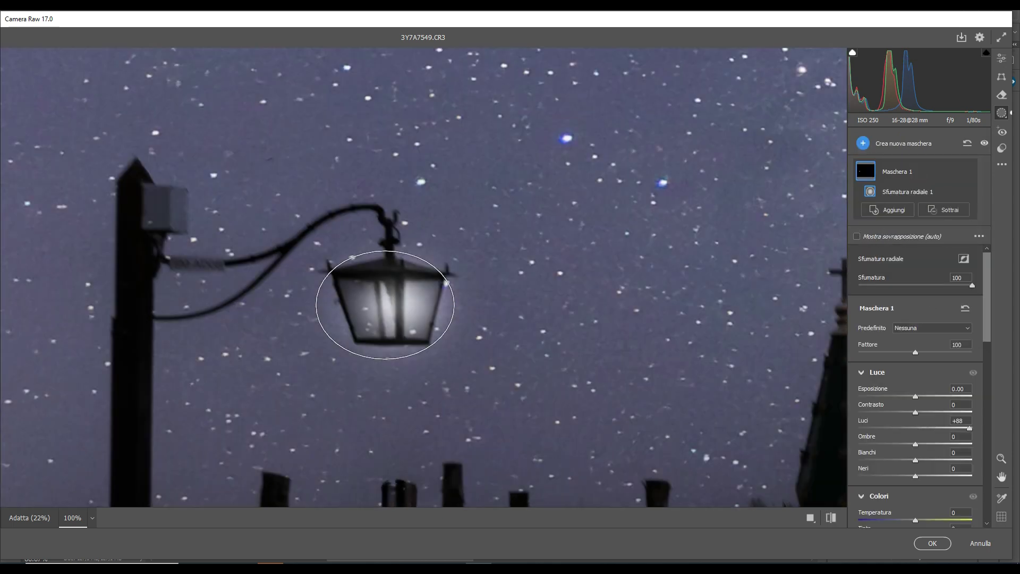
Warm the lantern mask with Temperature +100, Exposure +0.05, Highlights +56, Whites +48 and Blacks -72, and apply the filter
left_click_drag(970, 428, 973, 428)
scroll(956, 425, "down", 3)
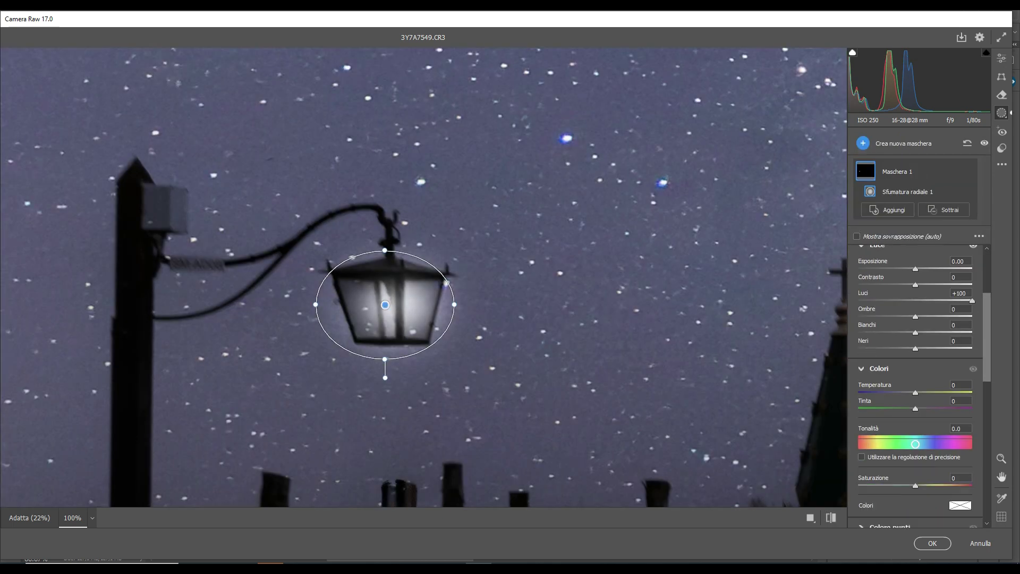
left_click_drag(915, 392, 973, 392)
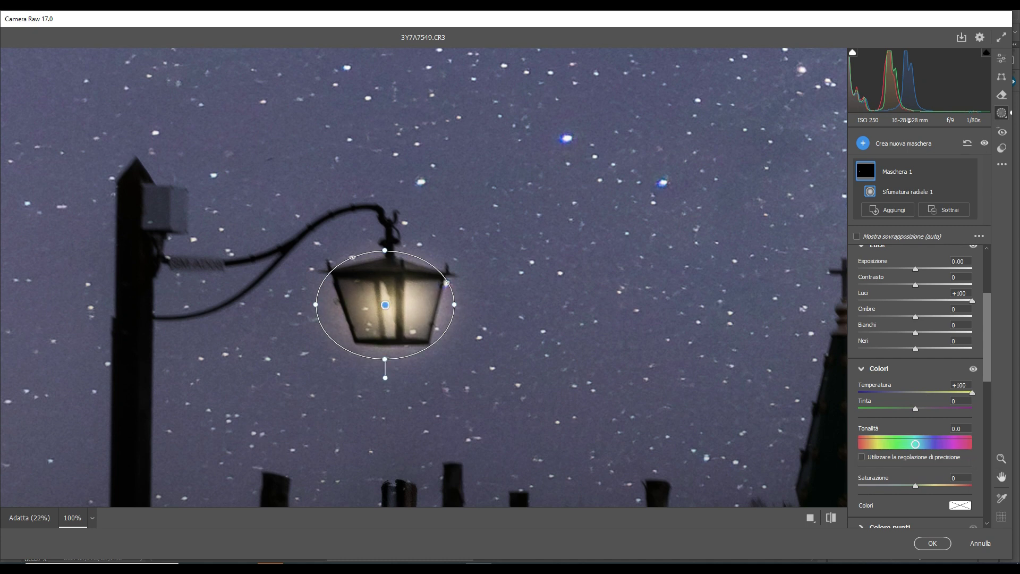
left_click_drag(972, 301, 874, 349)
left_click_drag(915, 269, 948, 301)
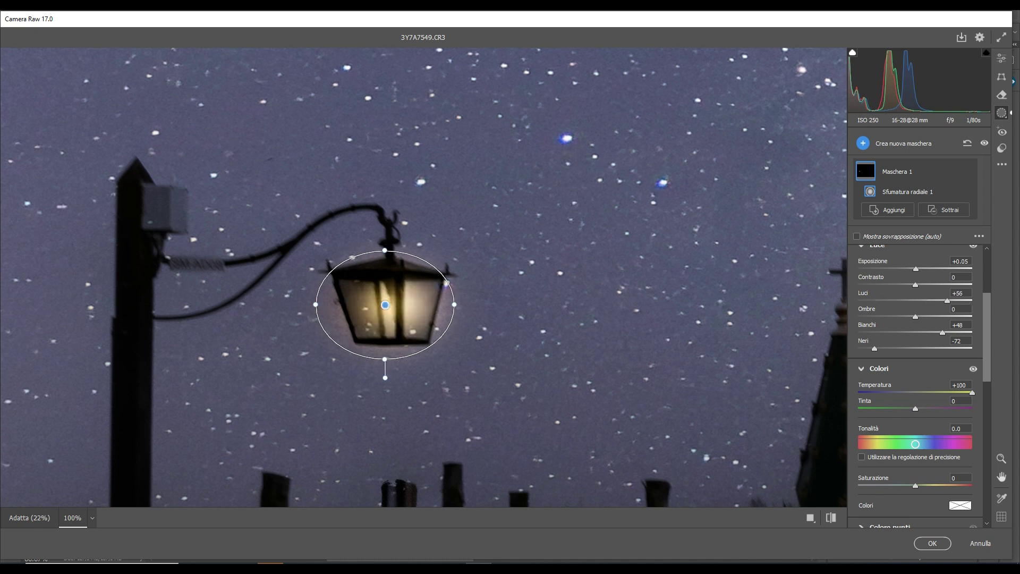
left_click(932, 543)
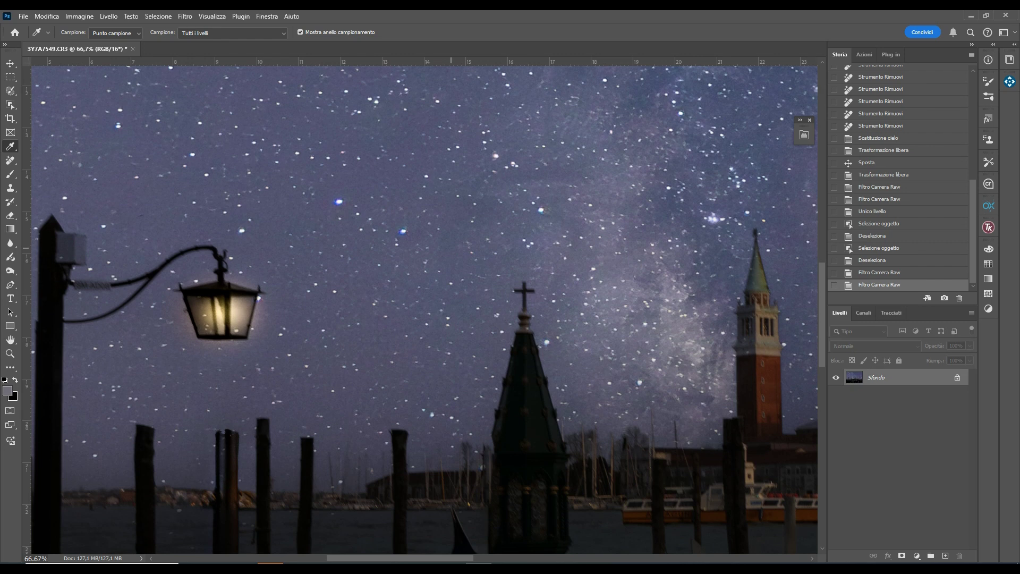
Start another Camera Raw filter pass and draw a wide radial gradient mask over the bell tower and church
left_click_drag(402, 375, 41, 245)
left_click_drag(409, 353, 320, 393)
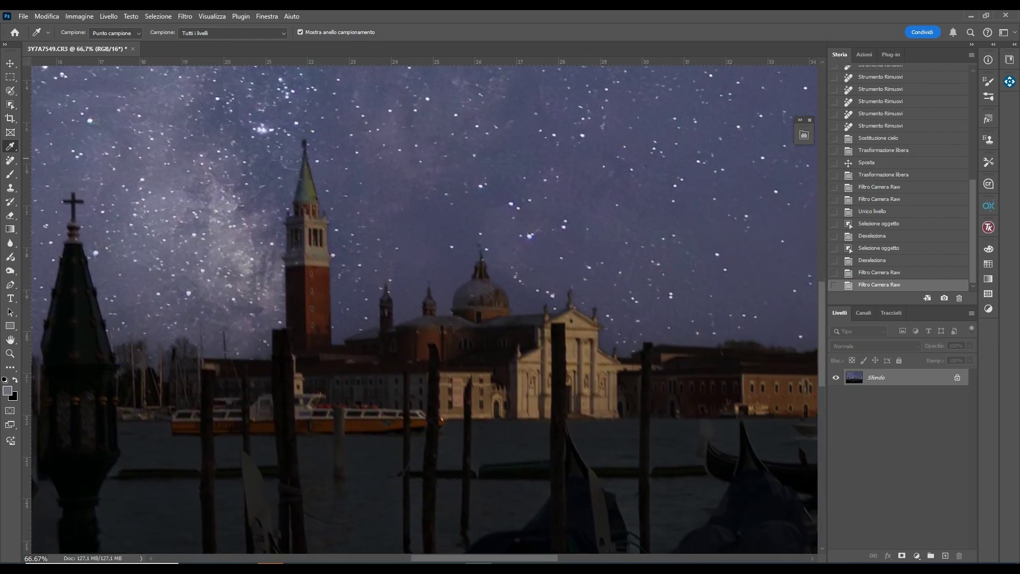
left_click(185, 16)
left_click(224, 95)
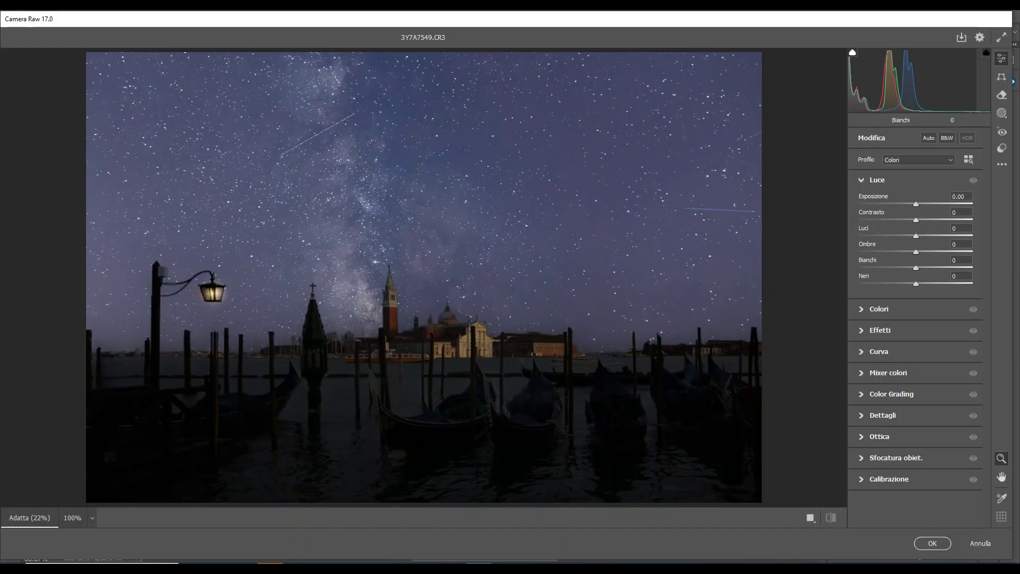
key("m")
left_click(892, 263)
left_click_drag(419, 339, 607, 378)
Fit the radial mask around the bell tower and church, and set its Exposure to -1.40 and Highlights to +100
left_click_drag(421, 378, 421, 423)
left_click_drag(606, 339, 515, 339)
left_click_drag(421, 340, 418, 322)
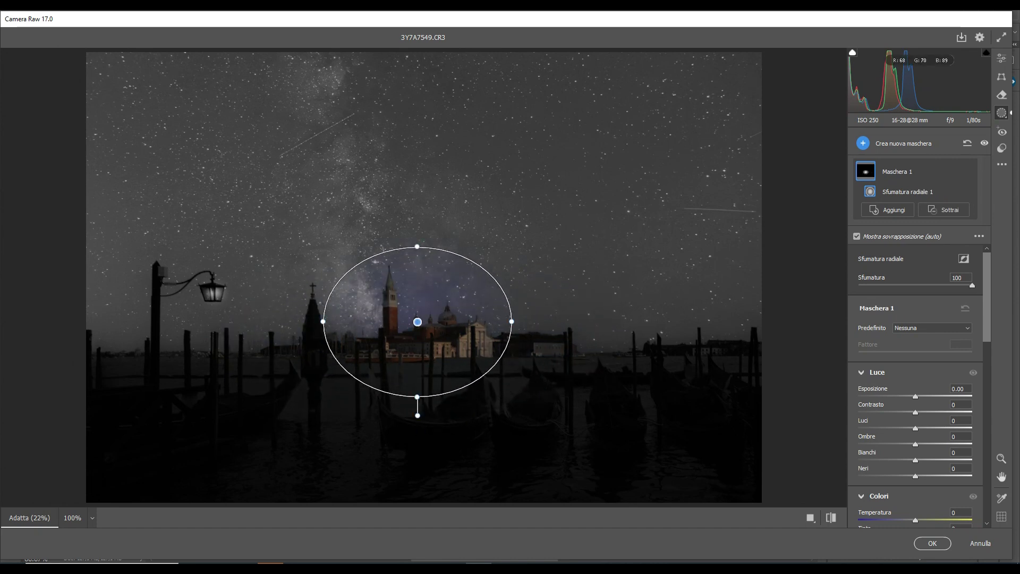
left_click_drag(417, 397, 417, 388)
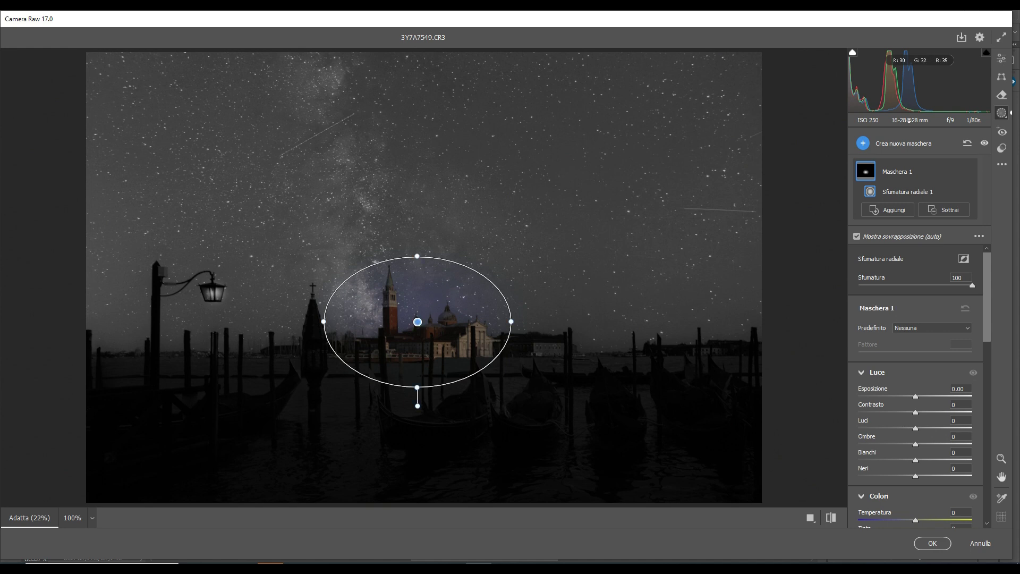
left_click_drag(418, 322, 416, 321)
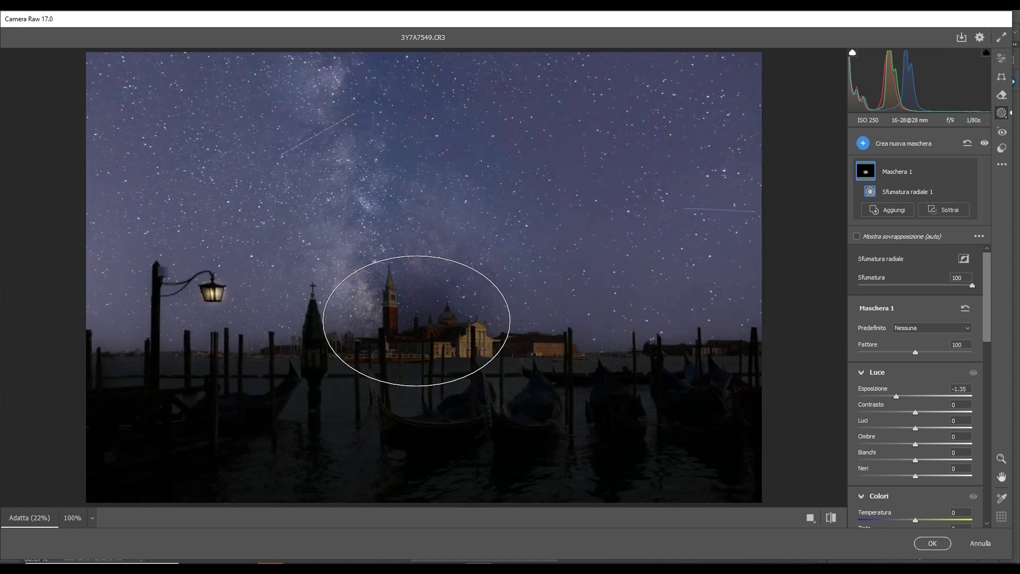
left_click_drag(914, 427, 950, 427)
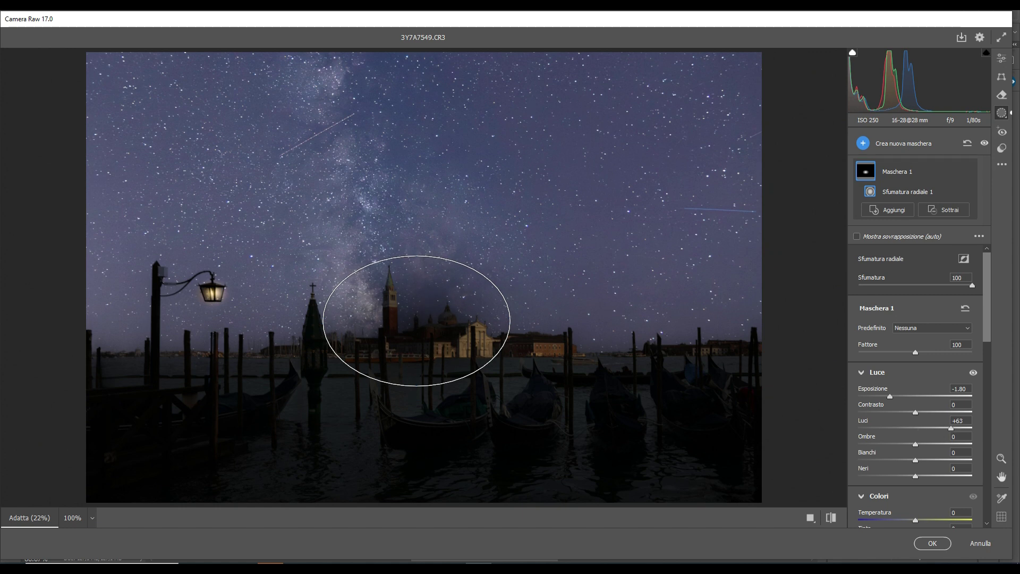
left_click_drag(890, 397, 895, 397)
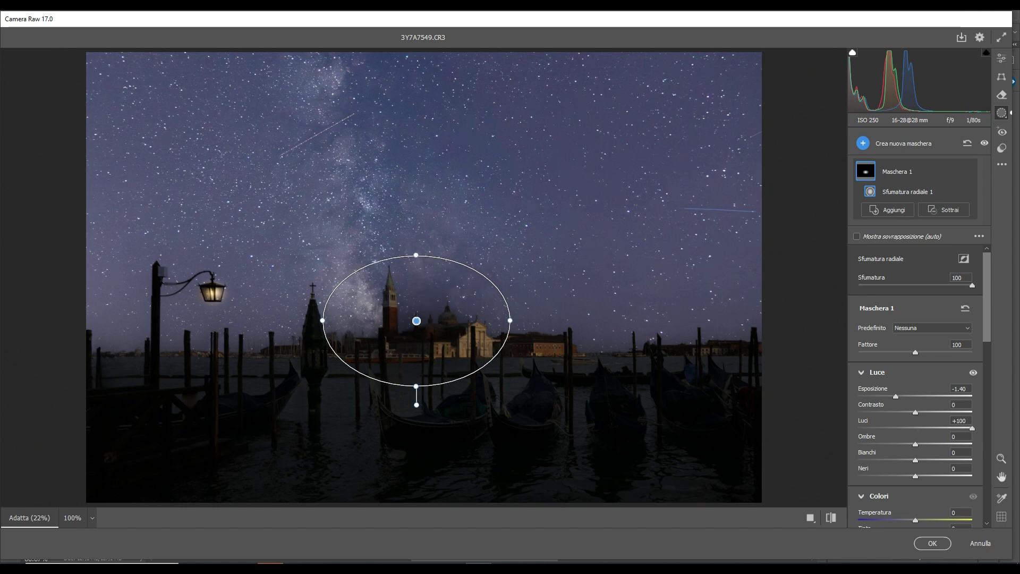
Shrink and recentre the radial mask on the church only, and set Exposure -0.45, Highlights +48 and Shadows -56
left_click_drag(509, 321, 499, 320)
left_click_drag(416, 320, 460, 337)
left_click_drag(525, 336, 499, 336)
left_click_drag(459, 271, 459, 303)
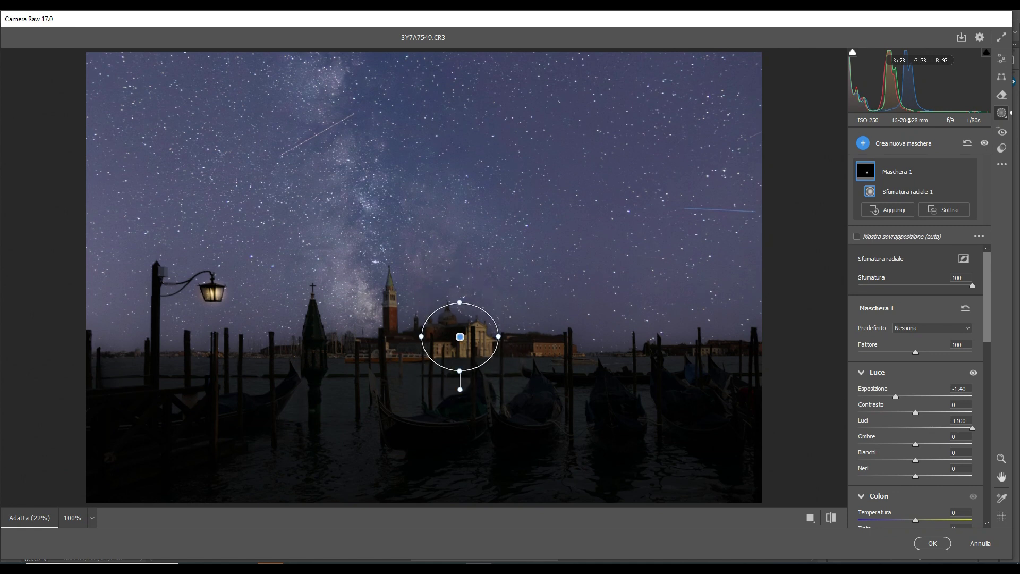
left_click_drag(972, 428, 883, 444)
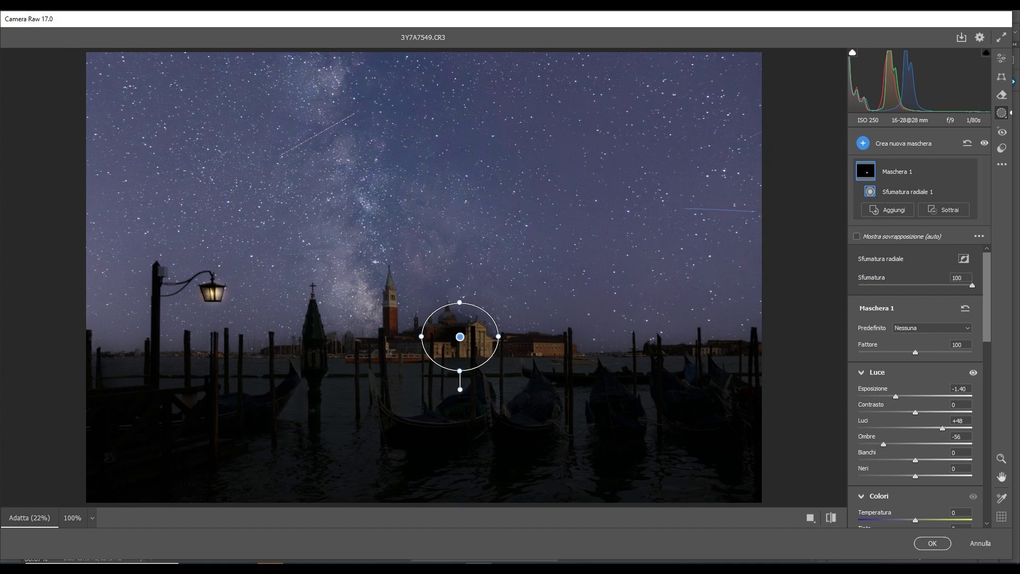
mouse_move(895, 397)
left_mouse_down()
mouse_move(927, 396)
mouse_move(909, 396)
left_mouse_up()
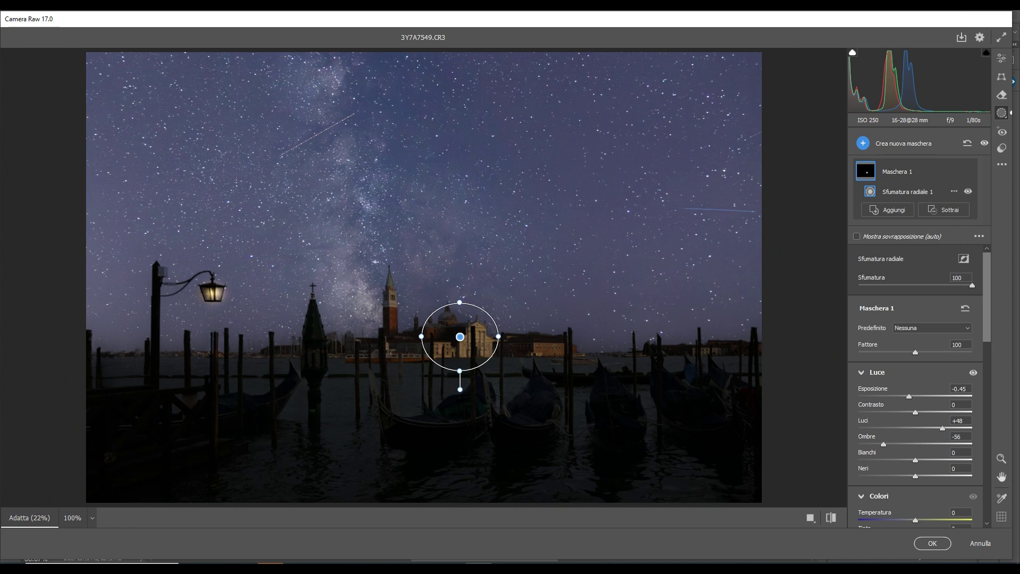
Duplicate the church's radial gradient, flatten and fit the copy over the low building beside the church, and apply the filter
left_click(953, 190)
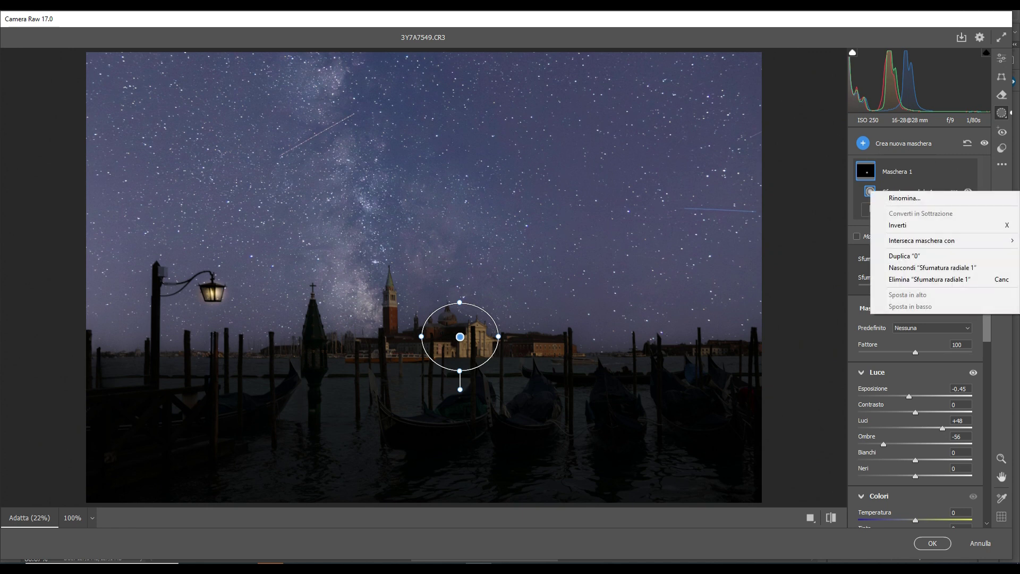
left_click(904, 256)
left_click_drag(461, 336, 548, 327)
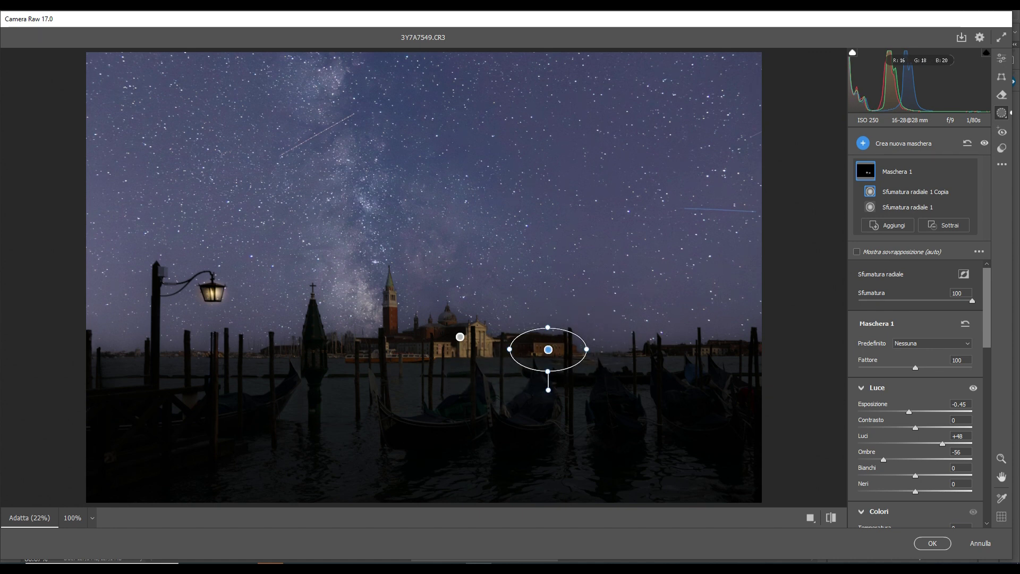
left_click(932, 543)
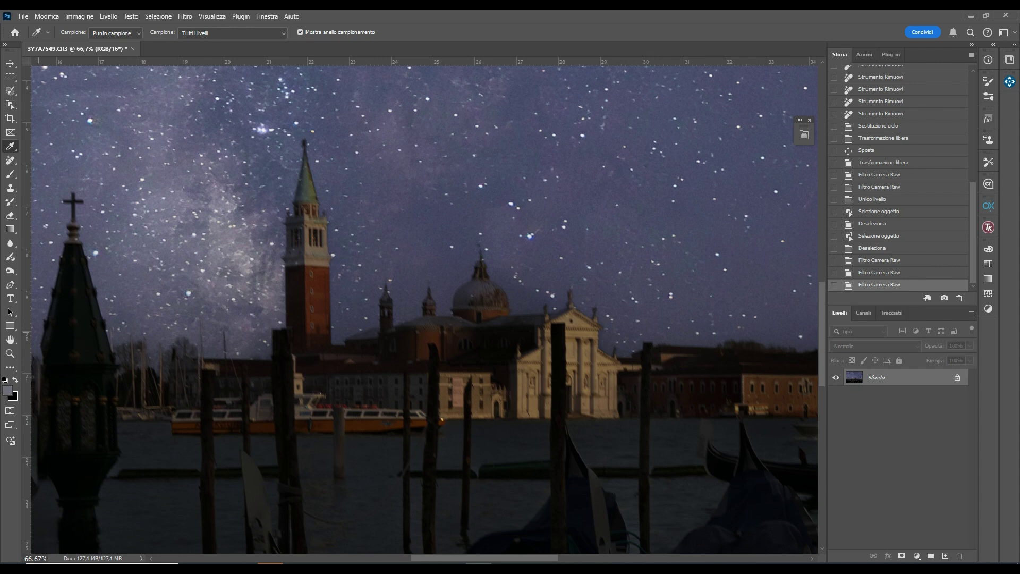
Start another Camera Raw filter pass and draw a wide, flat radial gradient mask over the water below the street lamp
key("z")
key("ctrl+0")
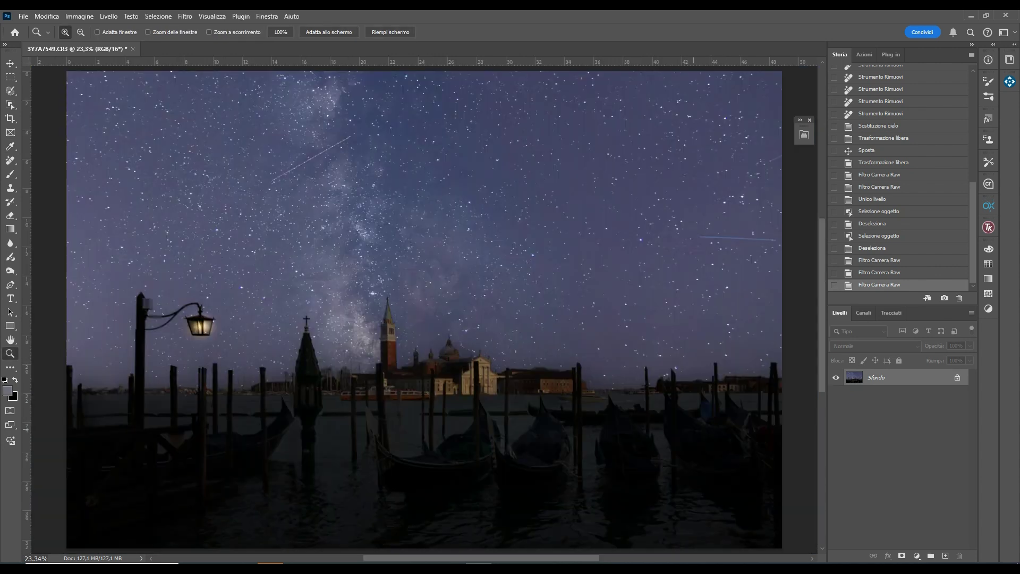
left_click(185, 16)
left_click(212, 94)
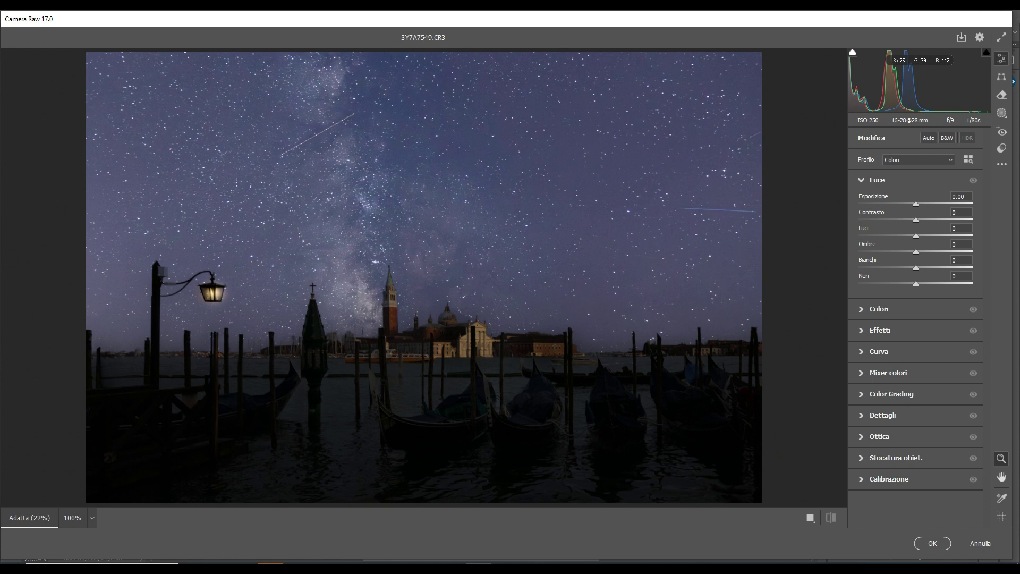
left_click(1002, 113)
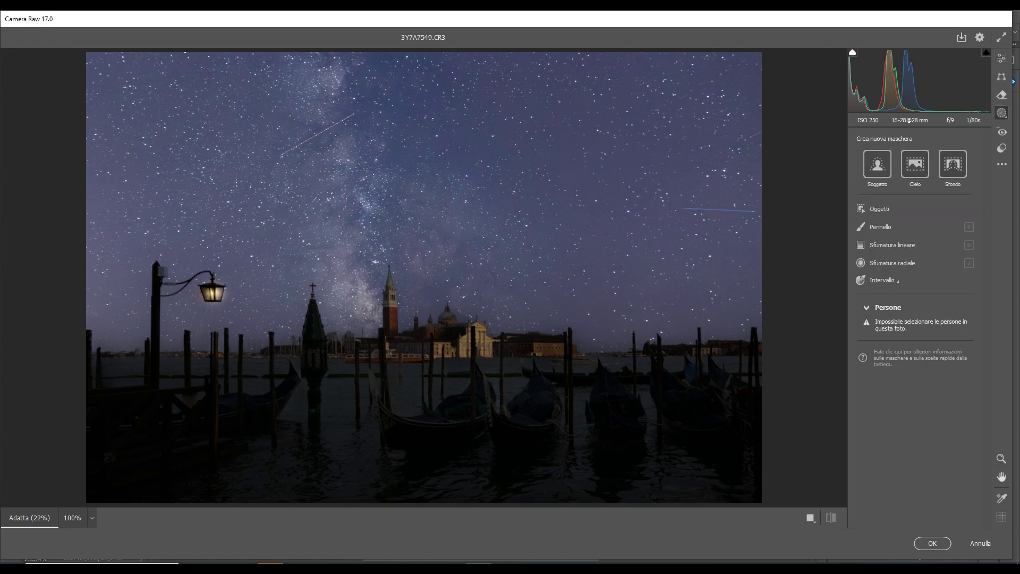
left_click(892, 262)
left_click_drag(240, 447, 355, 469)
Set the mask's Exposure +4.00, Highlights +17, Shadows -3, Whites +41, Blacks -30 and Temperature +100, and widen its ellipse
left_click_drag(914, 396, 972, 396)
mouse_move(915, 428)
left_mouse_down()
mouse_move(955, 428)
mouse_move(950, 444)
mouse_move(921, 444)
left_mouse_up()
scroll(915, 372, "down", 4)
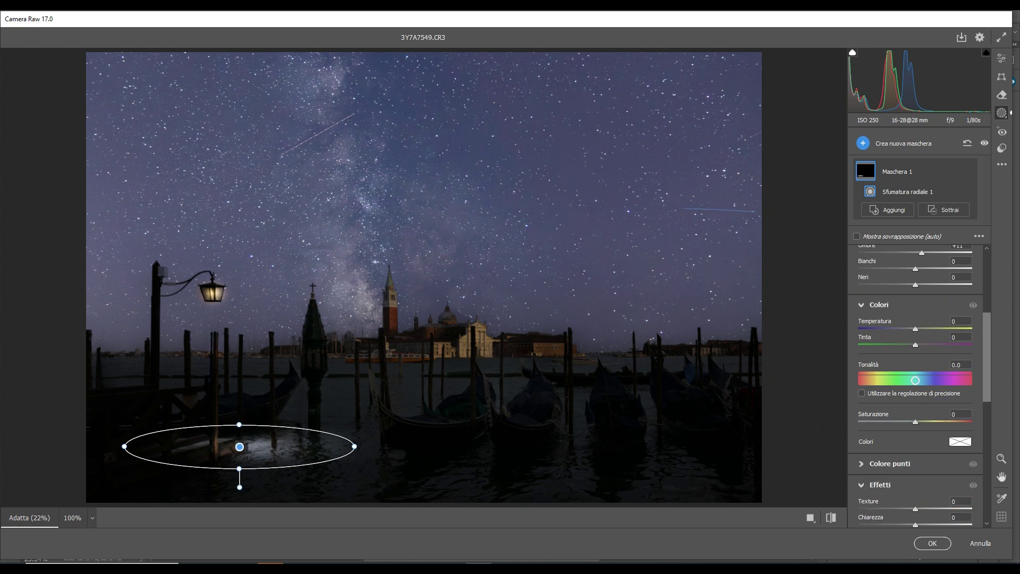
left_click_drag(915, 329, 972, 328)
scroll(915, 372, "up", 2)
left_click_drag(915, 348, 924, 301)
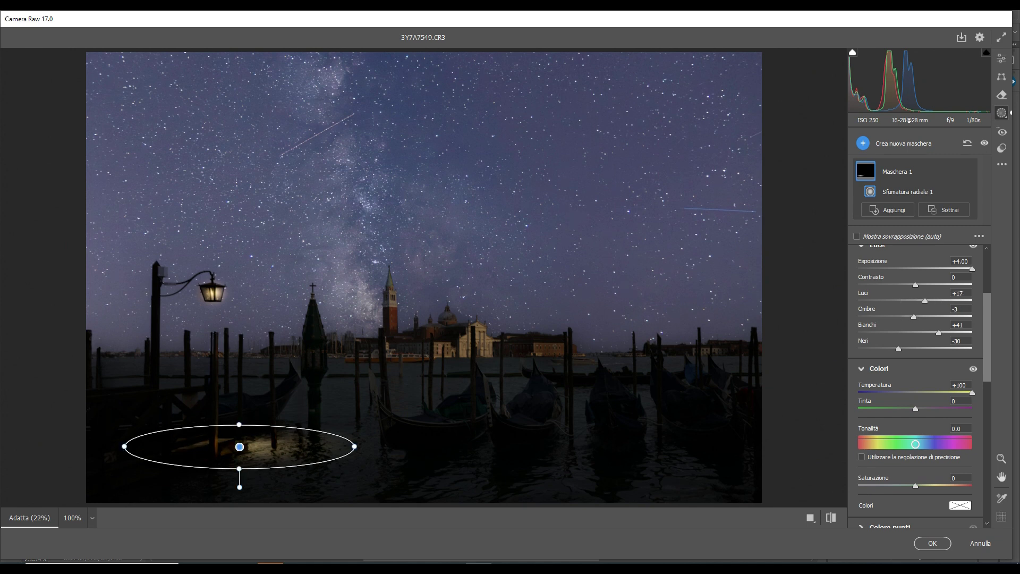
left_click_drag(354, 446, 381, 447)
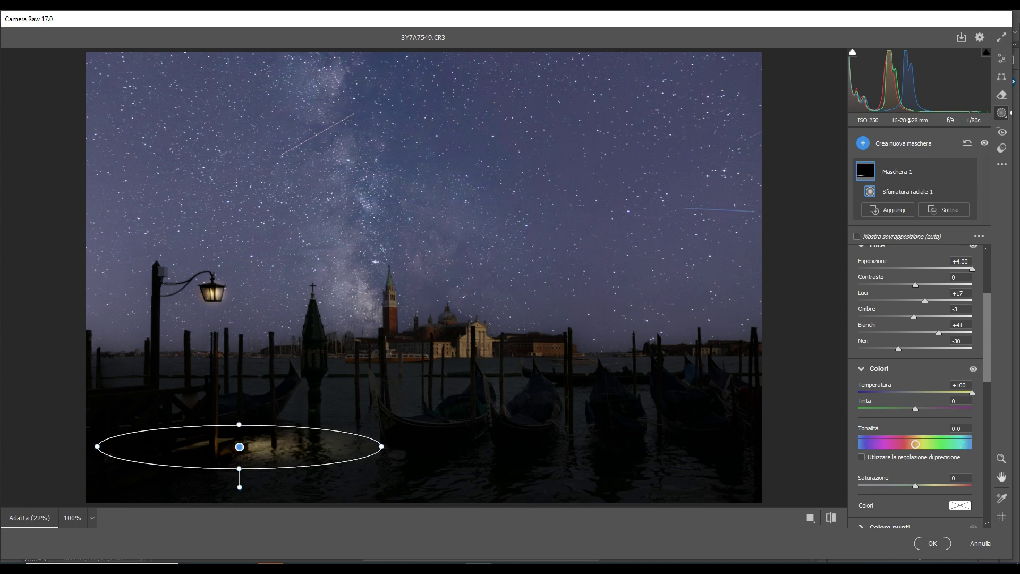
Duplicate the lamp-light radial gradient and stretch the copy over the moored gondolas, with Feather at 100
left_click(955, 191)
left_click(904, 257)
left_click_drag(269, 476, 505, 437)
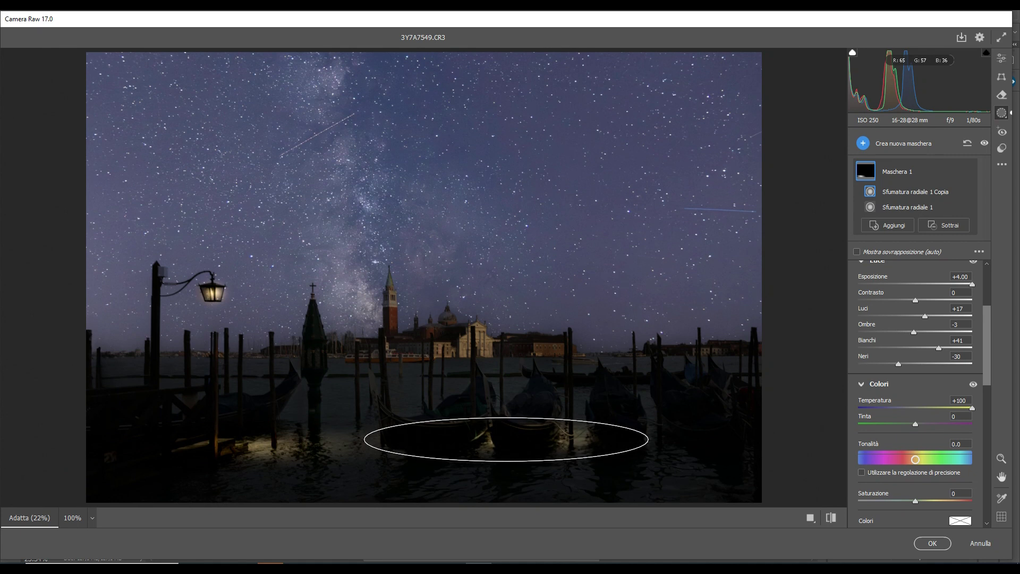
left_click_drag(652, 440, 762, 439)
left_click_drag(250, 440, 239, 440)
left_click_drag(506, 417, 506, 386)
left_click_drag(506, 439, 566, 430)
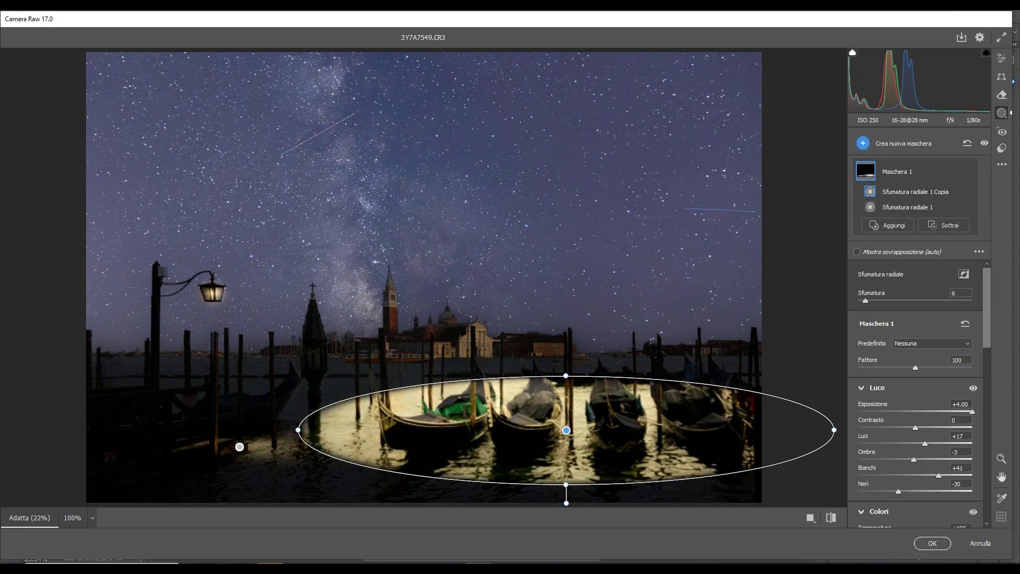
mouse_move(972, 412)
left_mouse_down()
mouse_move(959, 412)
mouse_move(972, 412)
left_mouse_up()
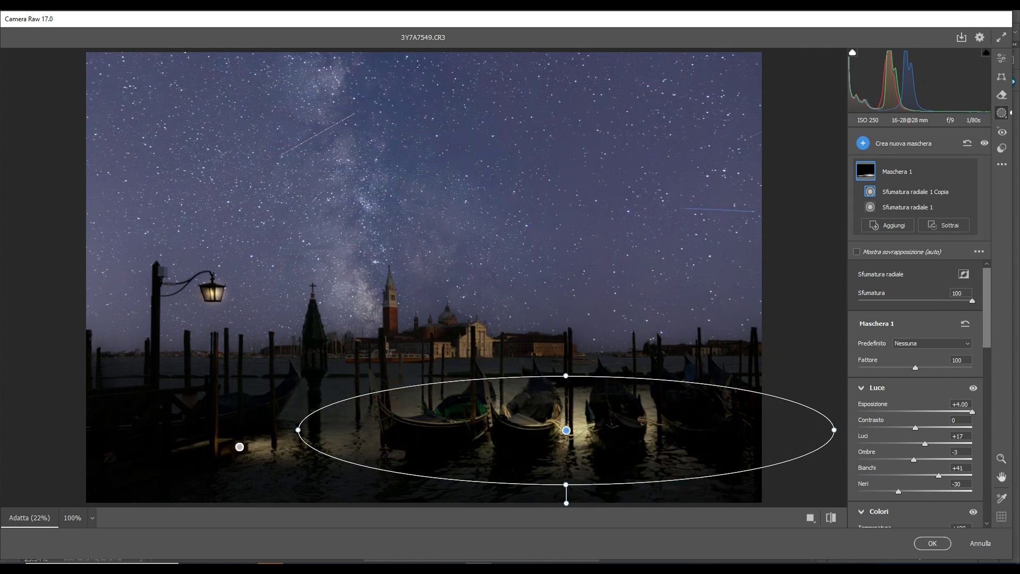
Shrink the duplicated radial gradient to a small ellipse and move it onto the jetty beneath the street lamp
left_click_drag(834, 430, 683, 430)
left_click_drag(566, 430, 201, 447)
left_click_drag(319, 446, 250, 447)
left_click_drag(201, 392, 174, 428)
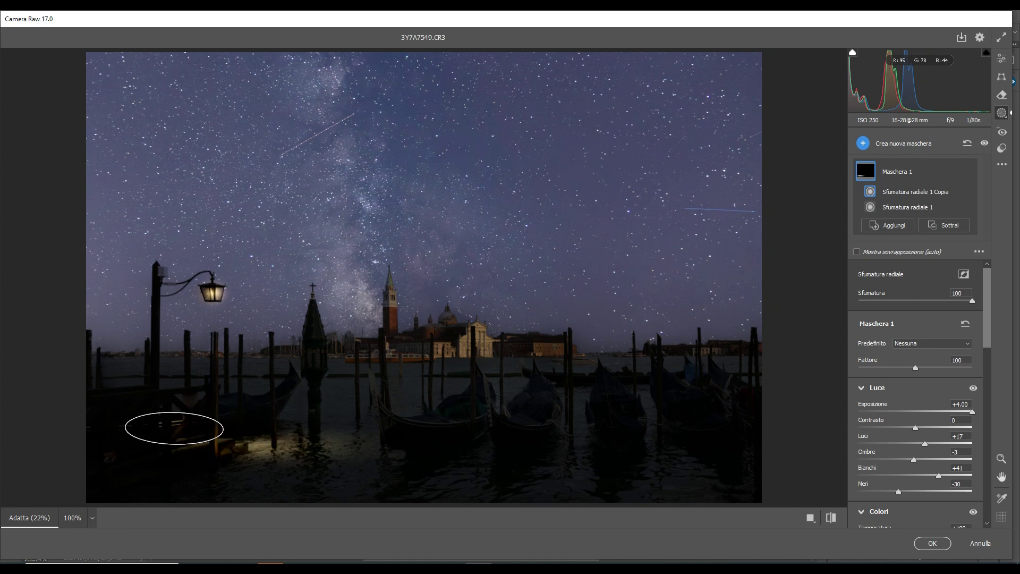
Create a second mask with a radial gradient and fit its wide ellipse around the moored gondolas
left_click(863, 143)
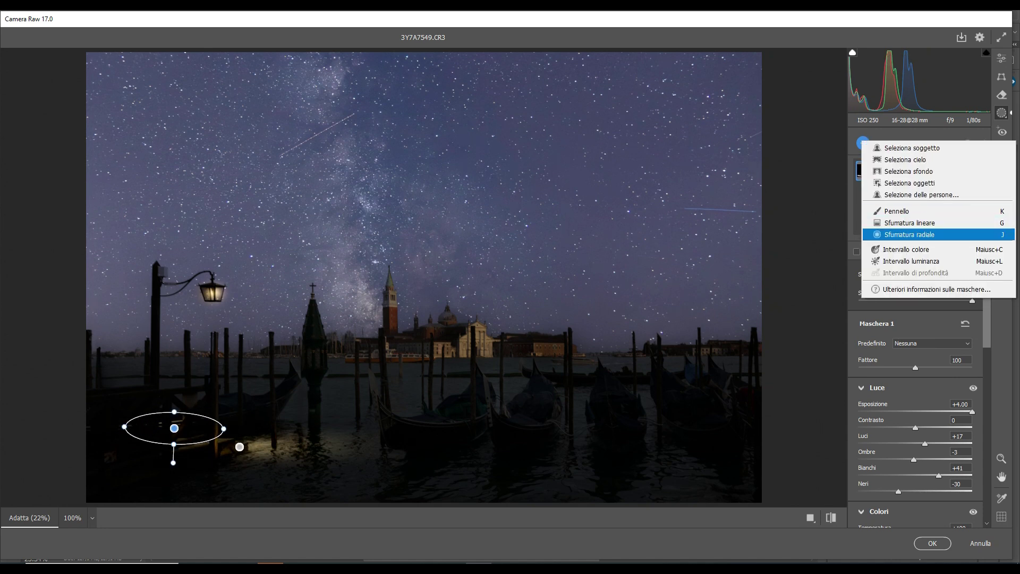
left_click(910, 235)
mouse_move(527, 425)
left_mouse_down()
mouse_move(824, 467)
mouse_move(847, 455)
mouse_move(888, 465)
left_mouse_up()
left_click_drag(292, 423, 355, 423)
left_click_drag(593, 423, 567, 432)
left_click_drag(566, 390, 566, 368)
mouse_move(567, 433)
left_mouse_down()
mouse_move(559, 408)
mouse_move(563, 433)
left_mouse_up()
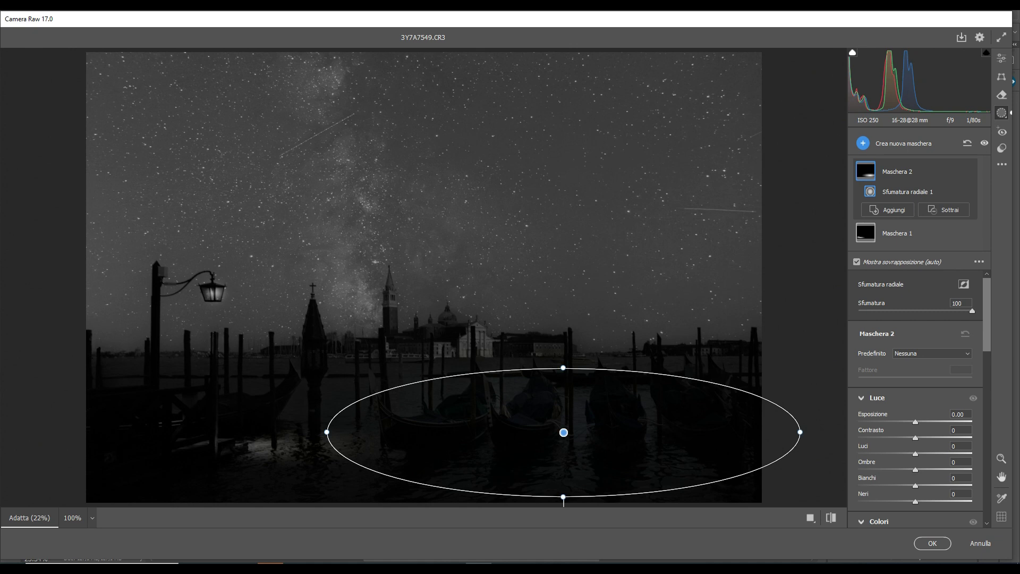
Give the gondola mask Exposure +1.50, Amount 64, Saturation +100, Temperature +93 and a pale yellow colour with hue 50, saturation 50
left_click_drag(915, 422, 937, 421)
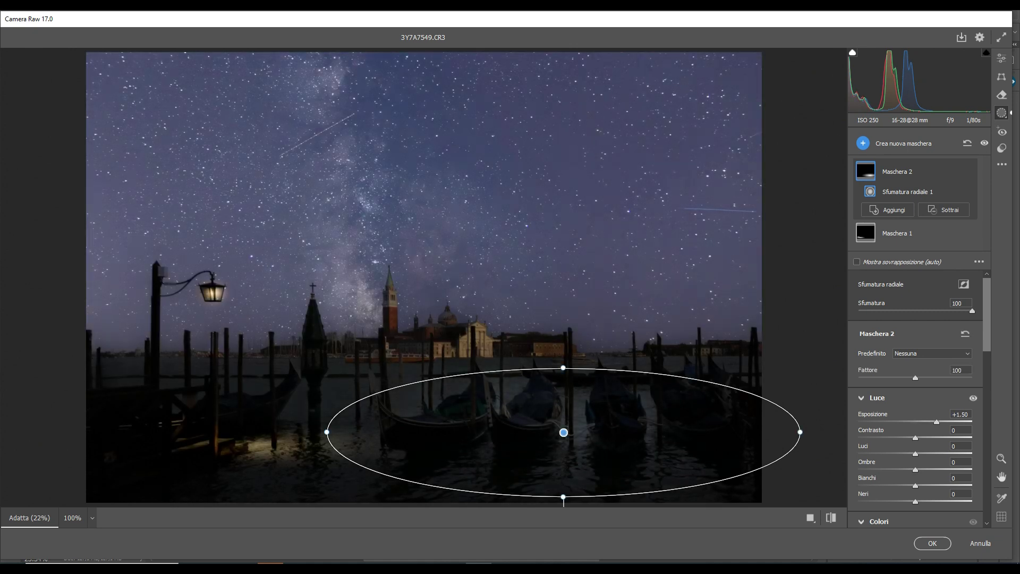
left_click_drag(916, 377, 895, 378)
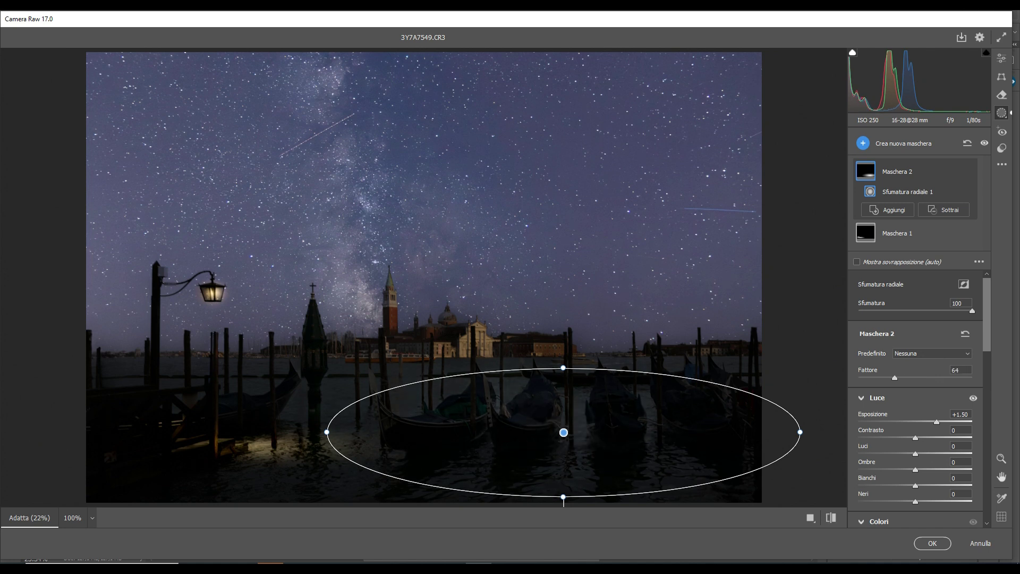
scroll(915, 398, "down", 5)
scroll(915, 399, "up", 2)
left_click_drag(916, 447, 972, 447)
left_click(960, 466)
left_click(412, 214)
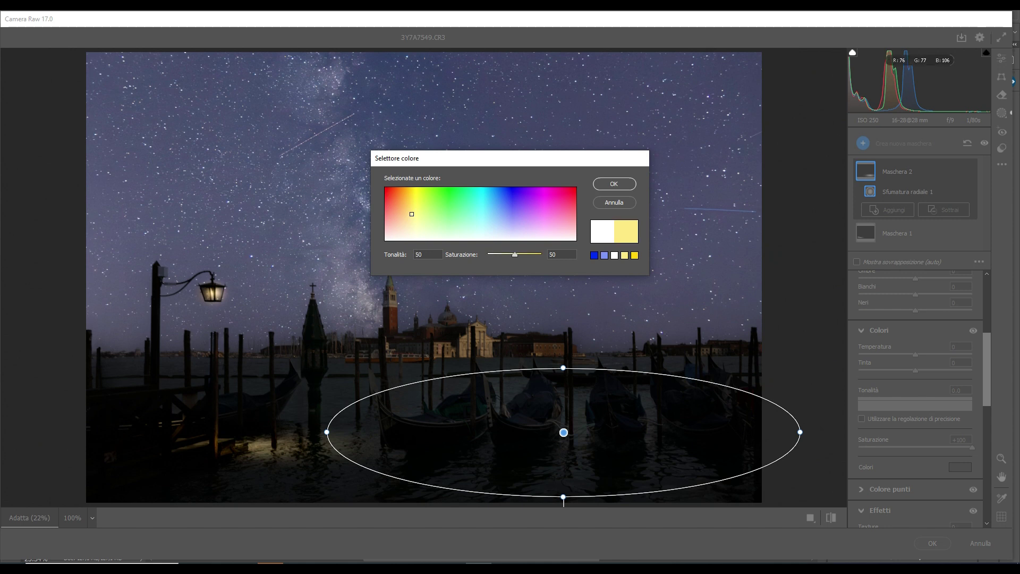
left_click(613, 183)
left_click_drag(915, 353, 927, 354)
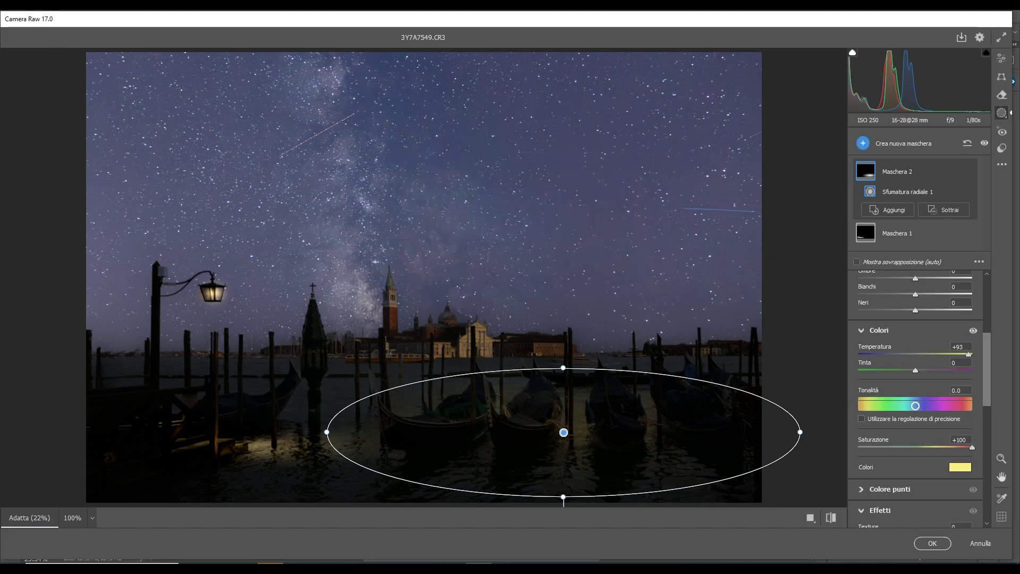
Flatten the gondola mask's ellipse and lower it onto the water around the hulls
mouse_move(563, 433)
left_mouse_down()
mouse_move(563, 442)
mouse_move(539, 431)
mouse_move(563, 428)
left_mouse_up()
left_click_drag(563, 493, 562, 471)
left_click_drag(563, 428, 563, 444)
Change the gondola mask's colour to strong yellow with hue 50 and saturation 100, and apply the filter
left_click(959, 467)
left_click(635, 255)
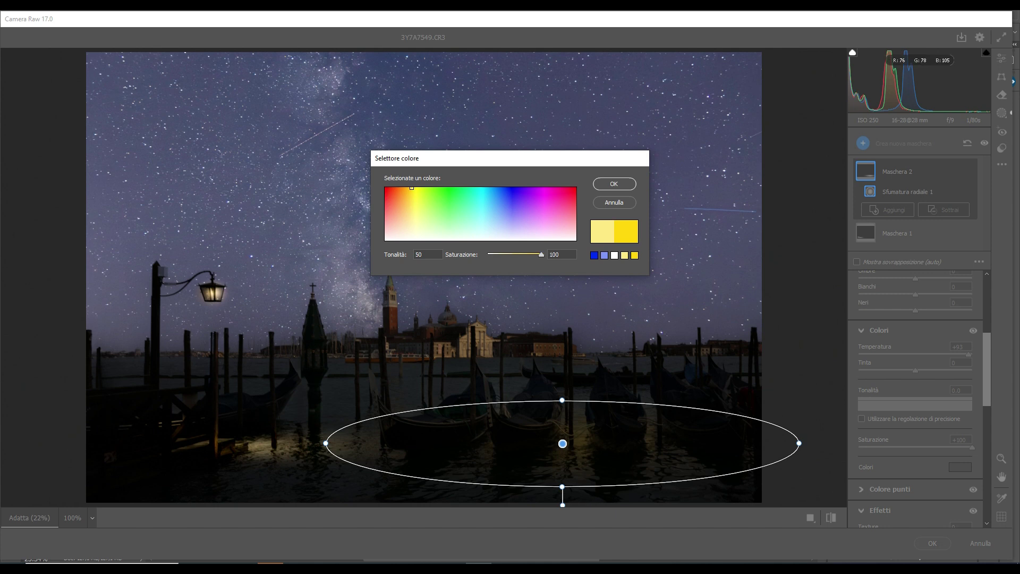
key("Return")
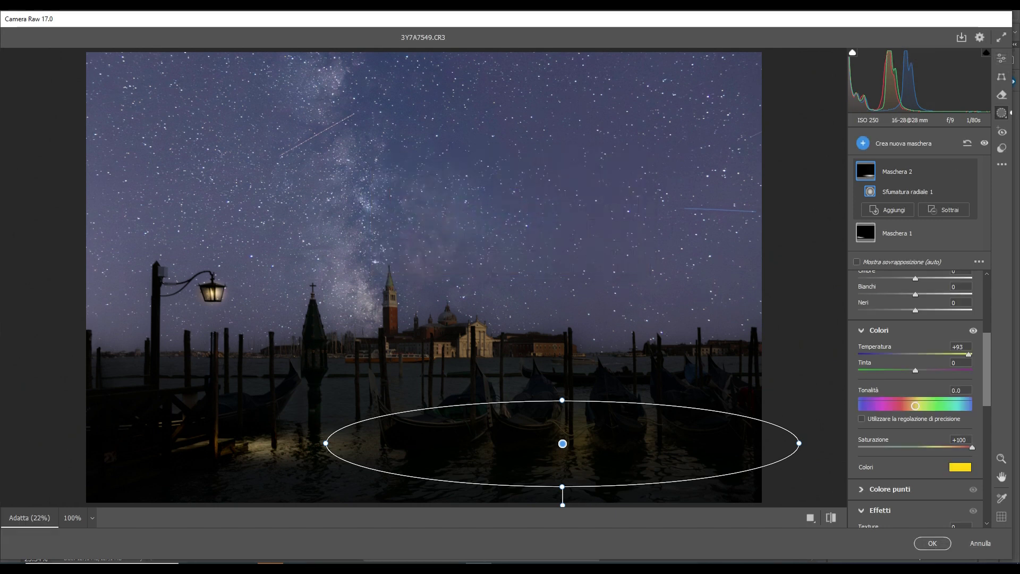
key("Return")
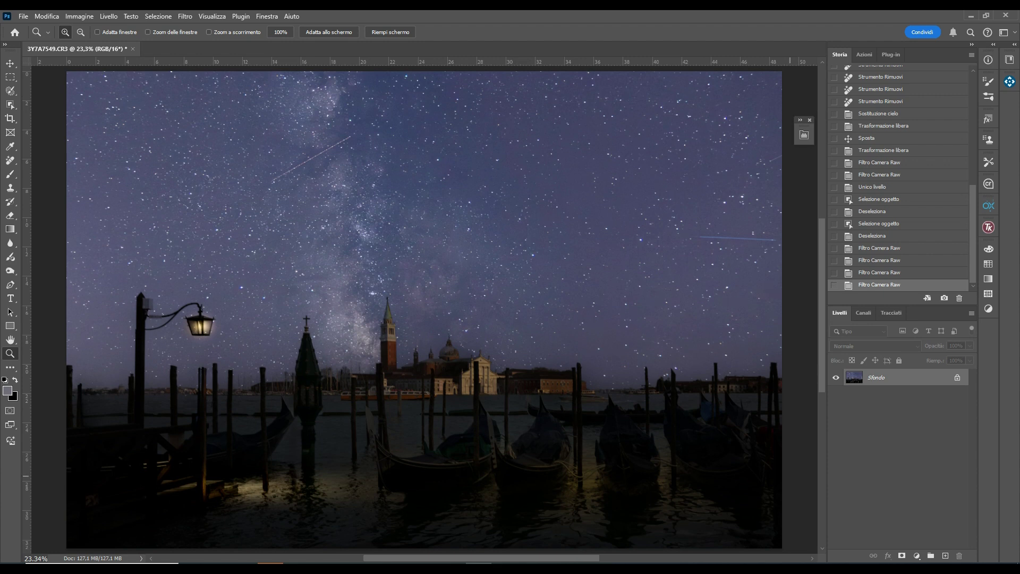
key("c")
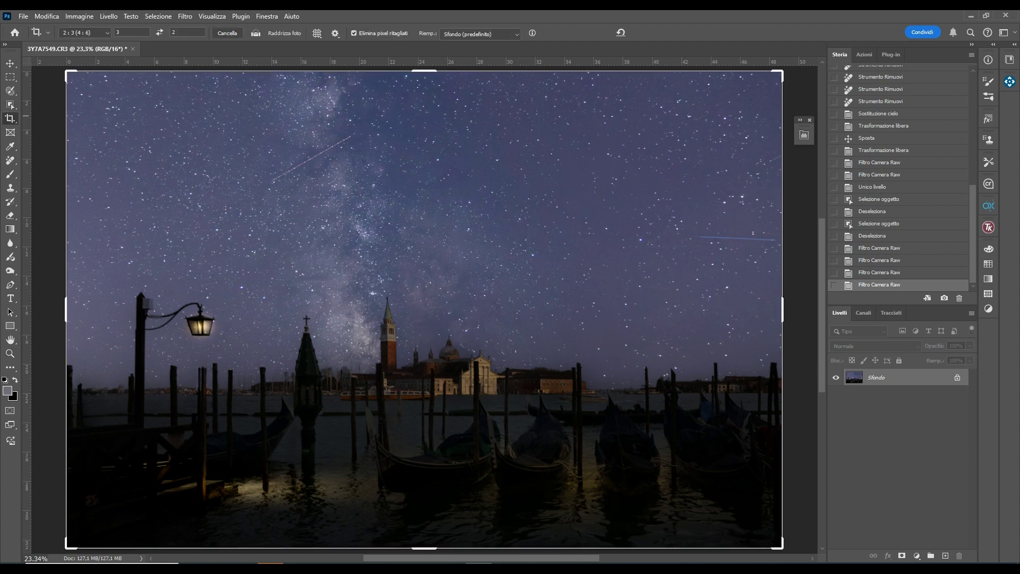
left_click_drag(607, 391, 659, 390)
key("Return")
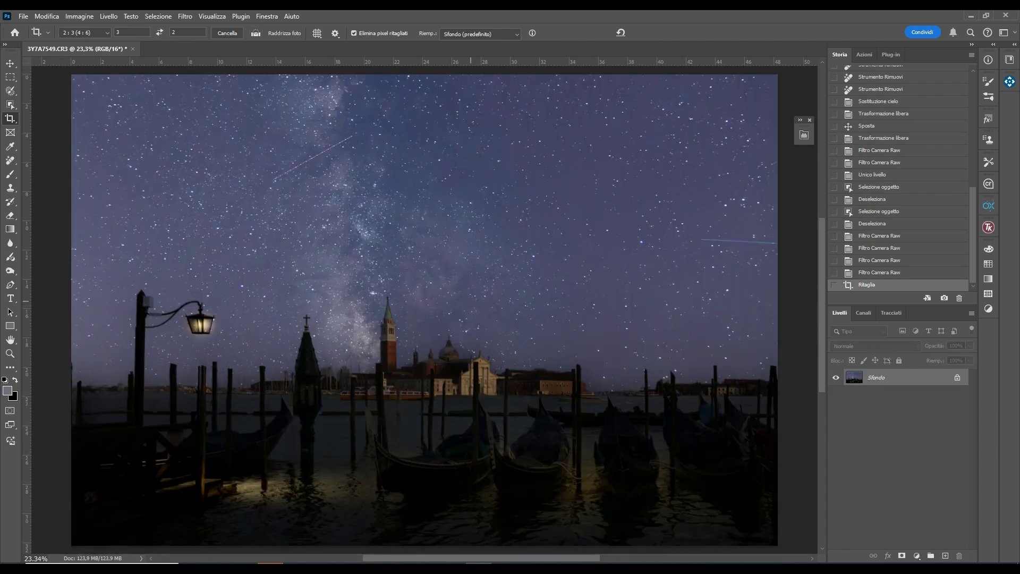
key("ctrl+z")
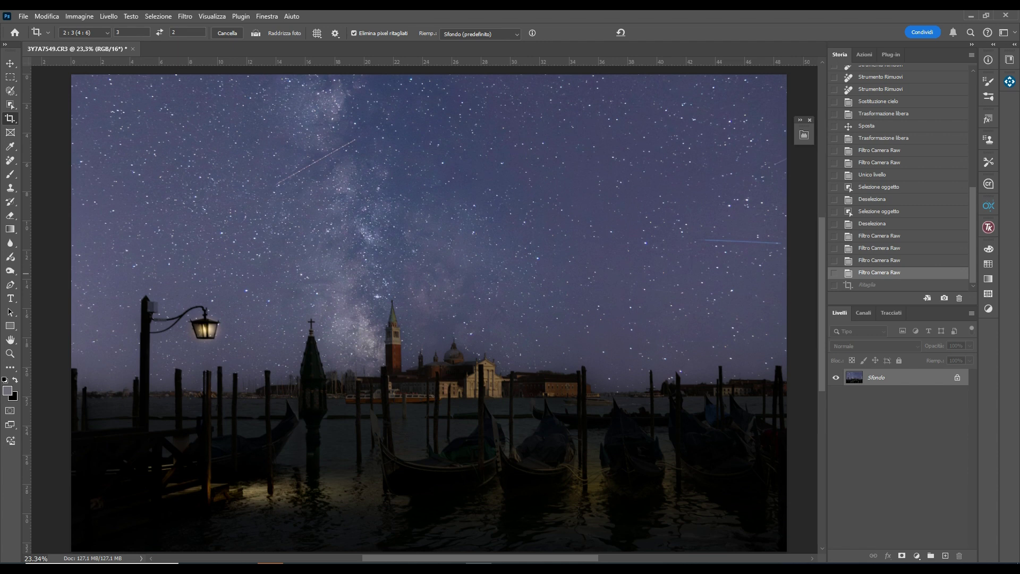
key("ctrl+shift+z")
key("ctrl+z")
Crop the photo slightly while keeping the 2:3 aspect ratio
left_click_drag(607, 393, 638, 393)
key("Return")
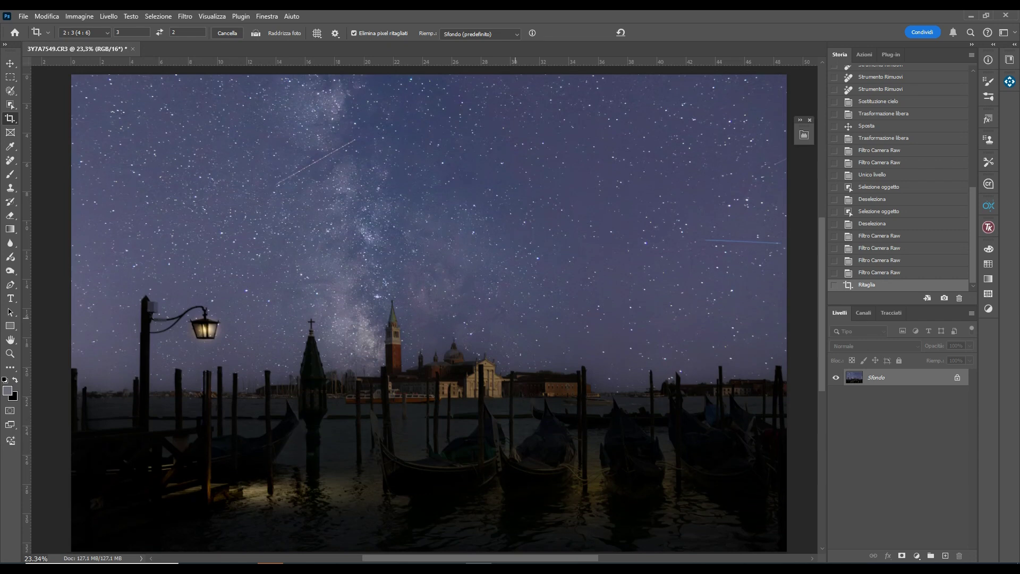